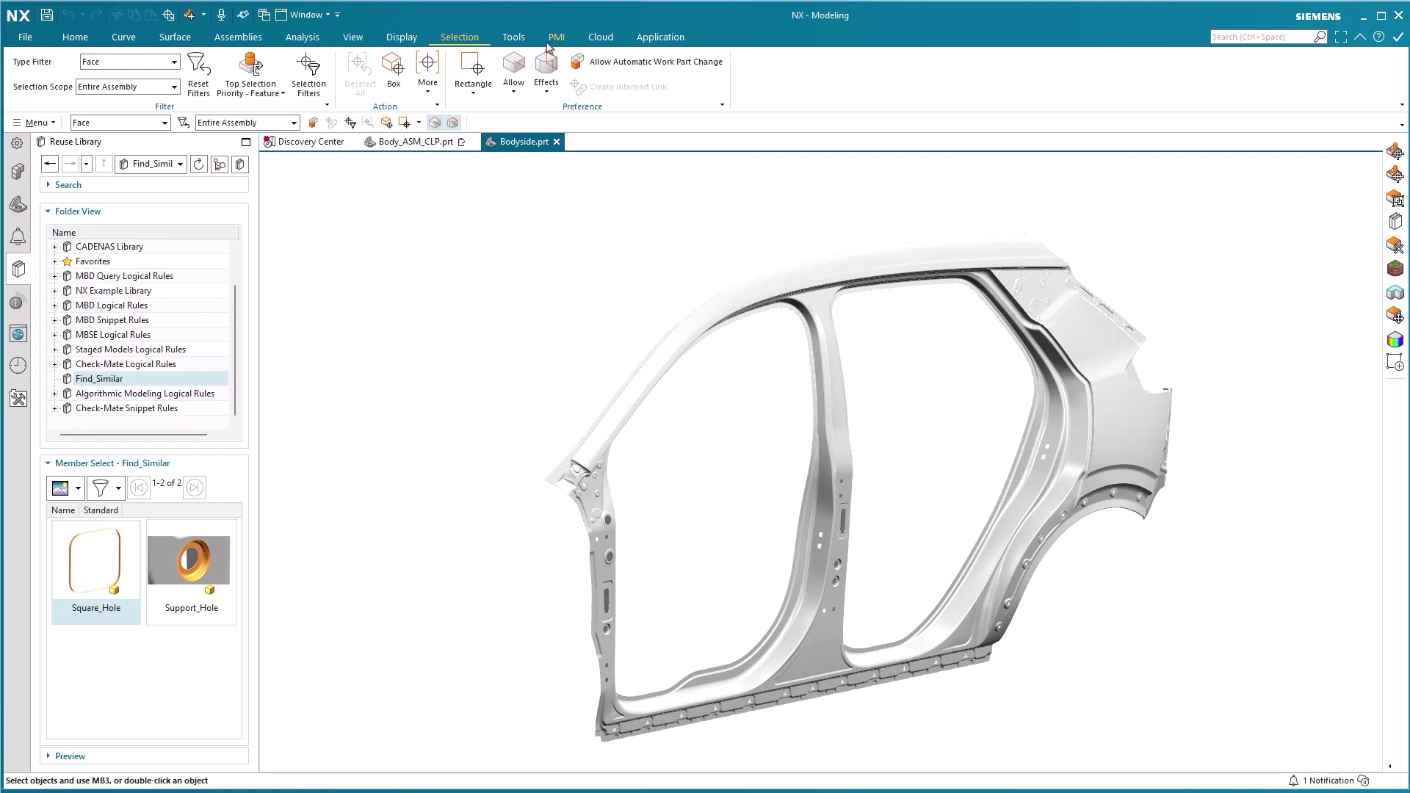
Step: Start a Shape Region Object and select the eight faces of the T-shaped cutout nearest the front end of the sill
{"action": "left_click", "coordinate": [523, 37]}
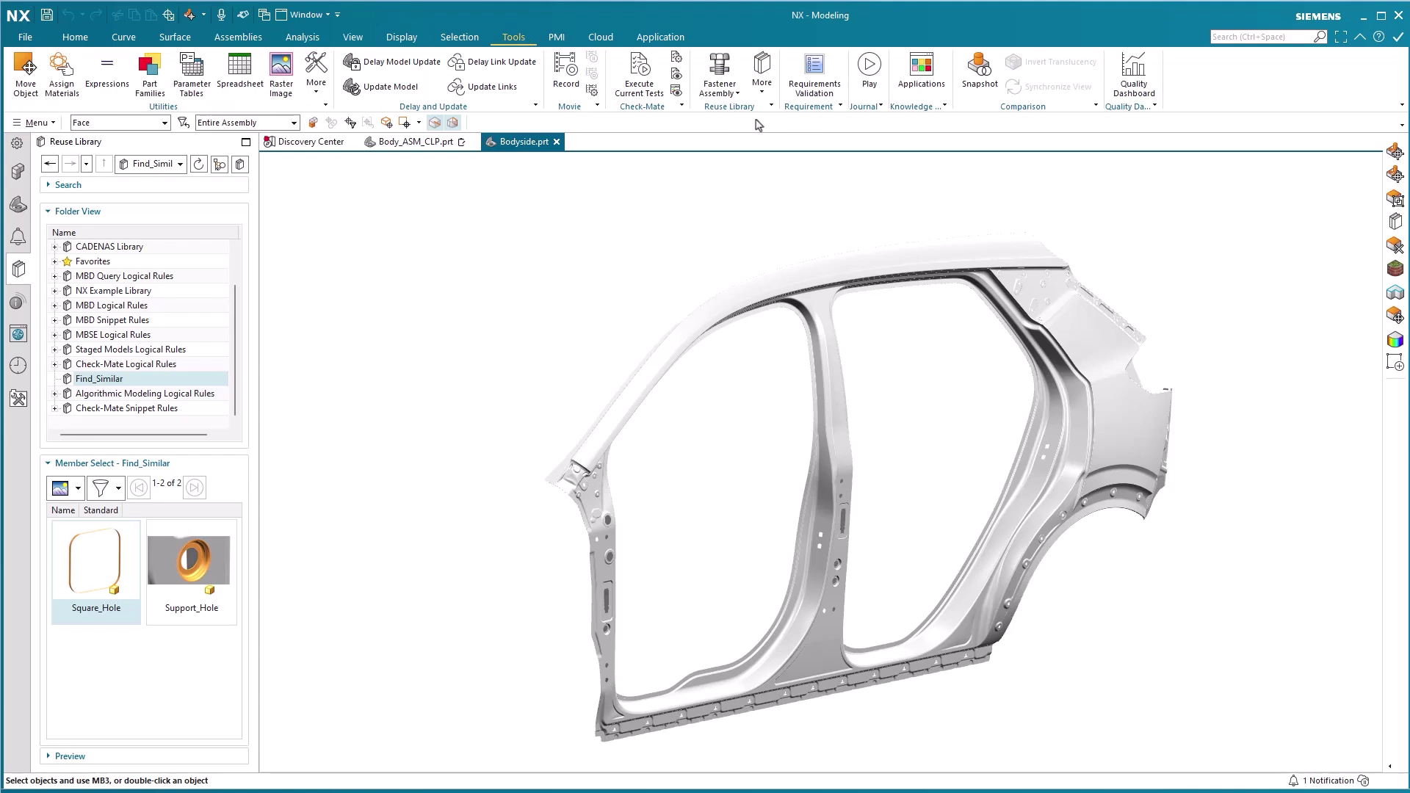
{"action": "left_click", "coordinate": [764, 84]}
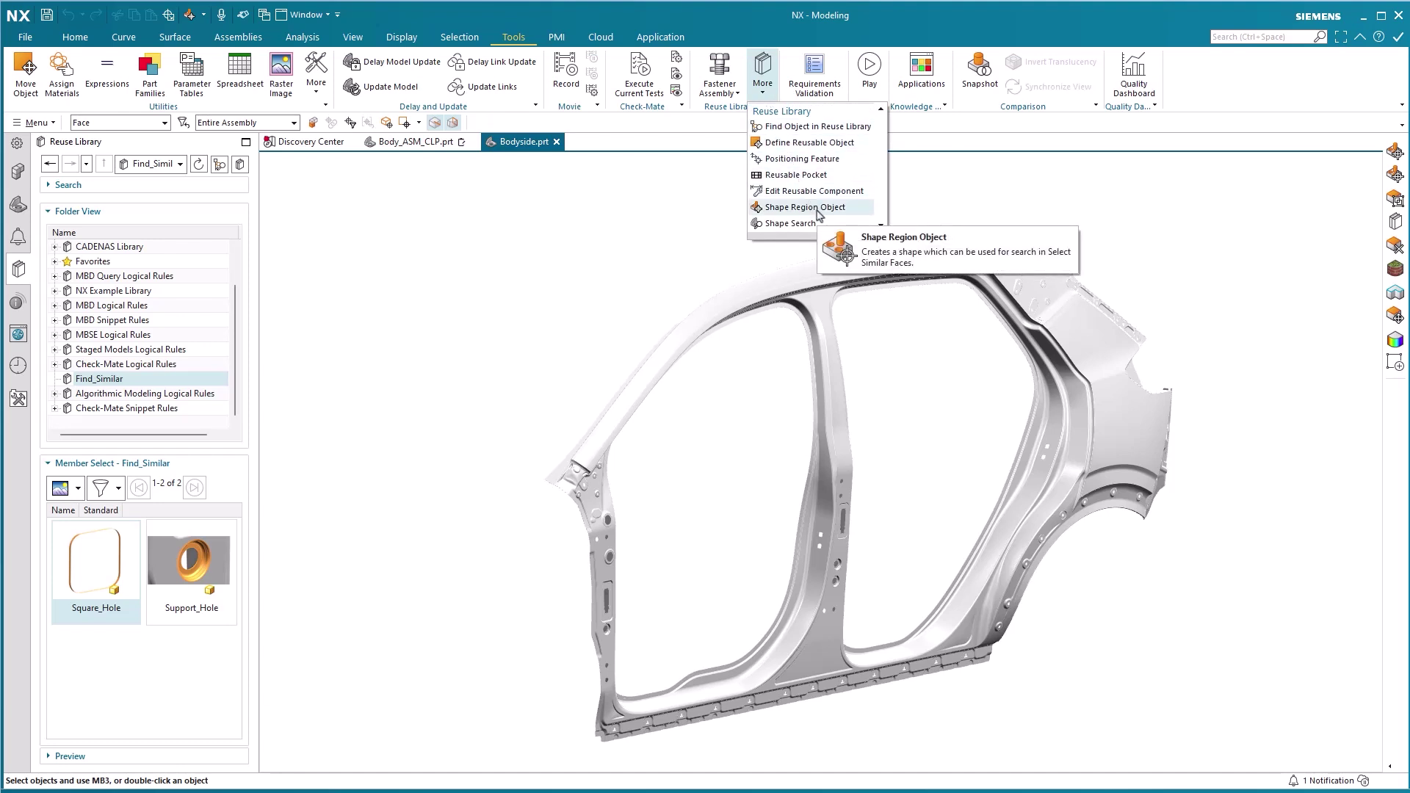
{"action": "left_click", "coordinate": [820, 211]}
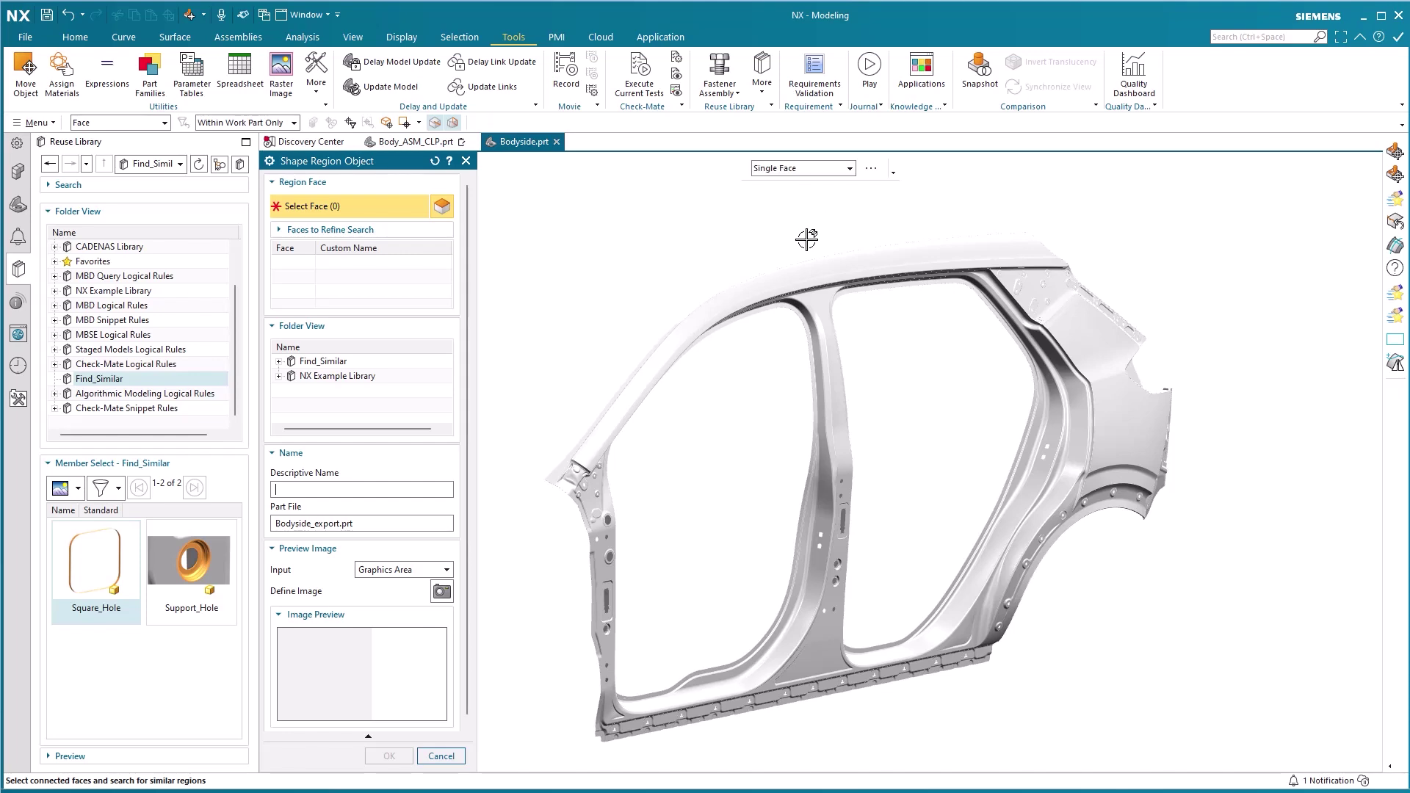
{"action": "scroll", "coordinate": [639, 690], "scroll_direction": "up", "scroll_amount": 10}
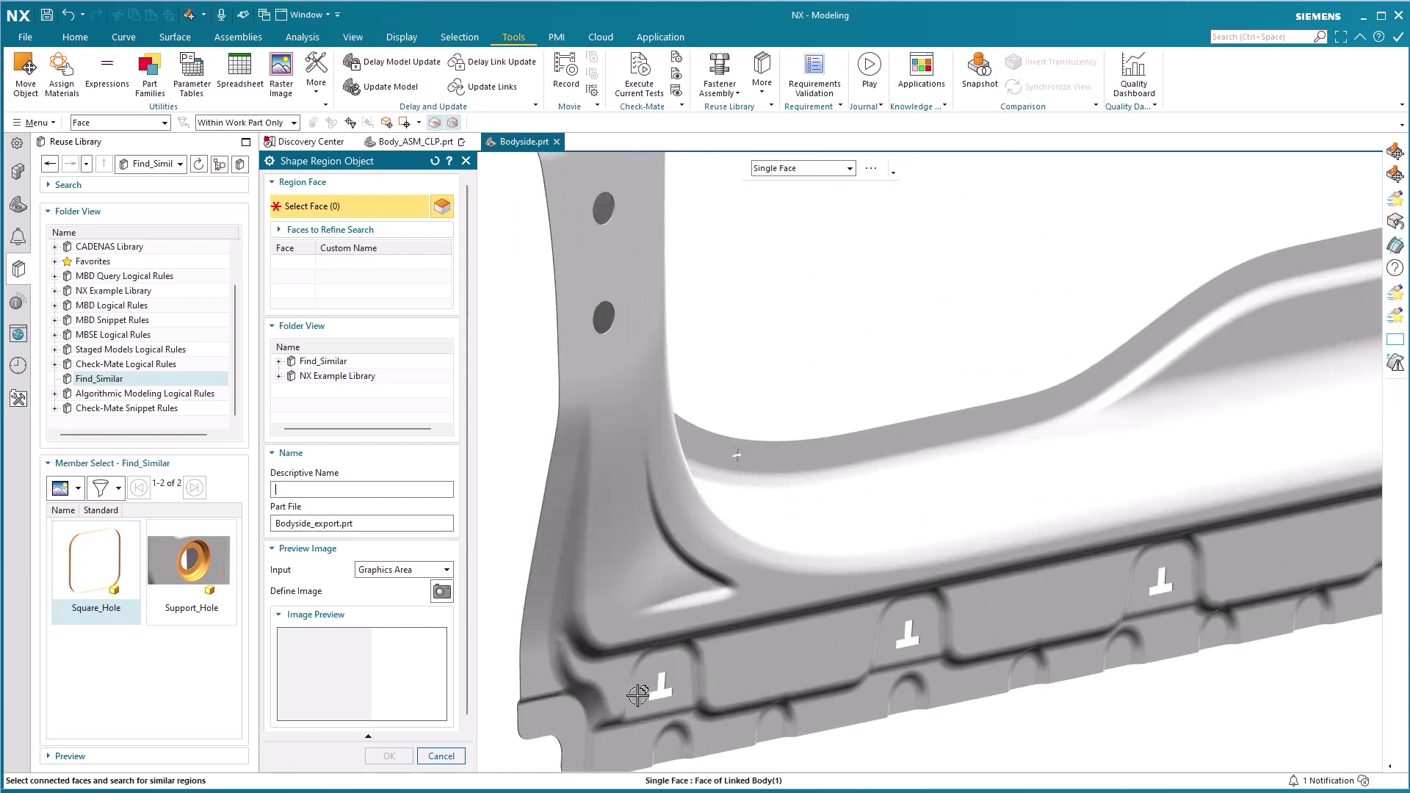
{"action": "scroll", "coordinate": [646, 700], "scroll_direction": "up", "scroll_amount": 3}
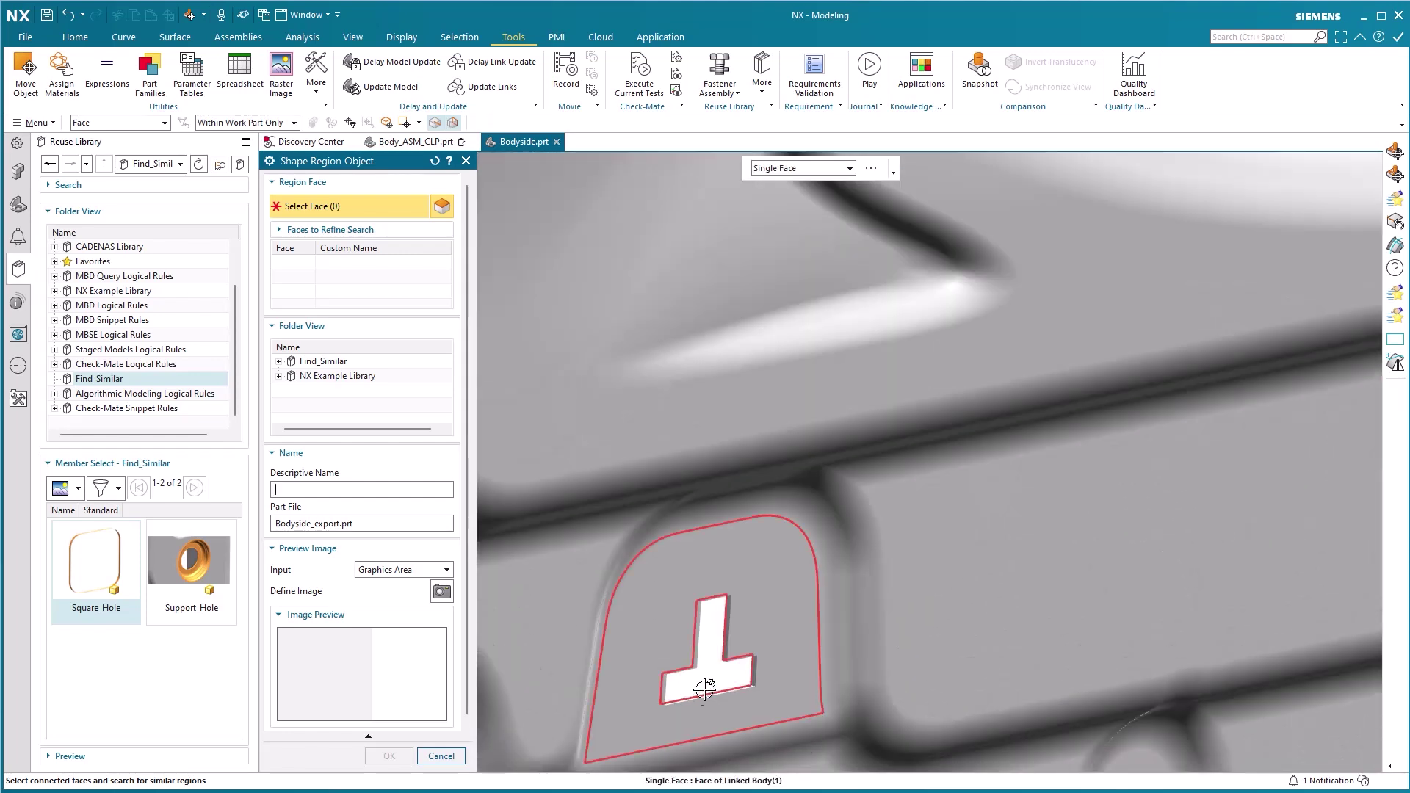
{"action": "scroll", "coordinate": [728, 669], "scroll_direction": "up", "scroll_amount": 3}
{"action": "middle_click_drag", "start_coordinate": [749, 678], "coordinate": [891, 466], "text": "shift"}
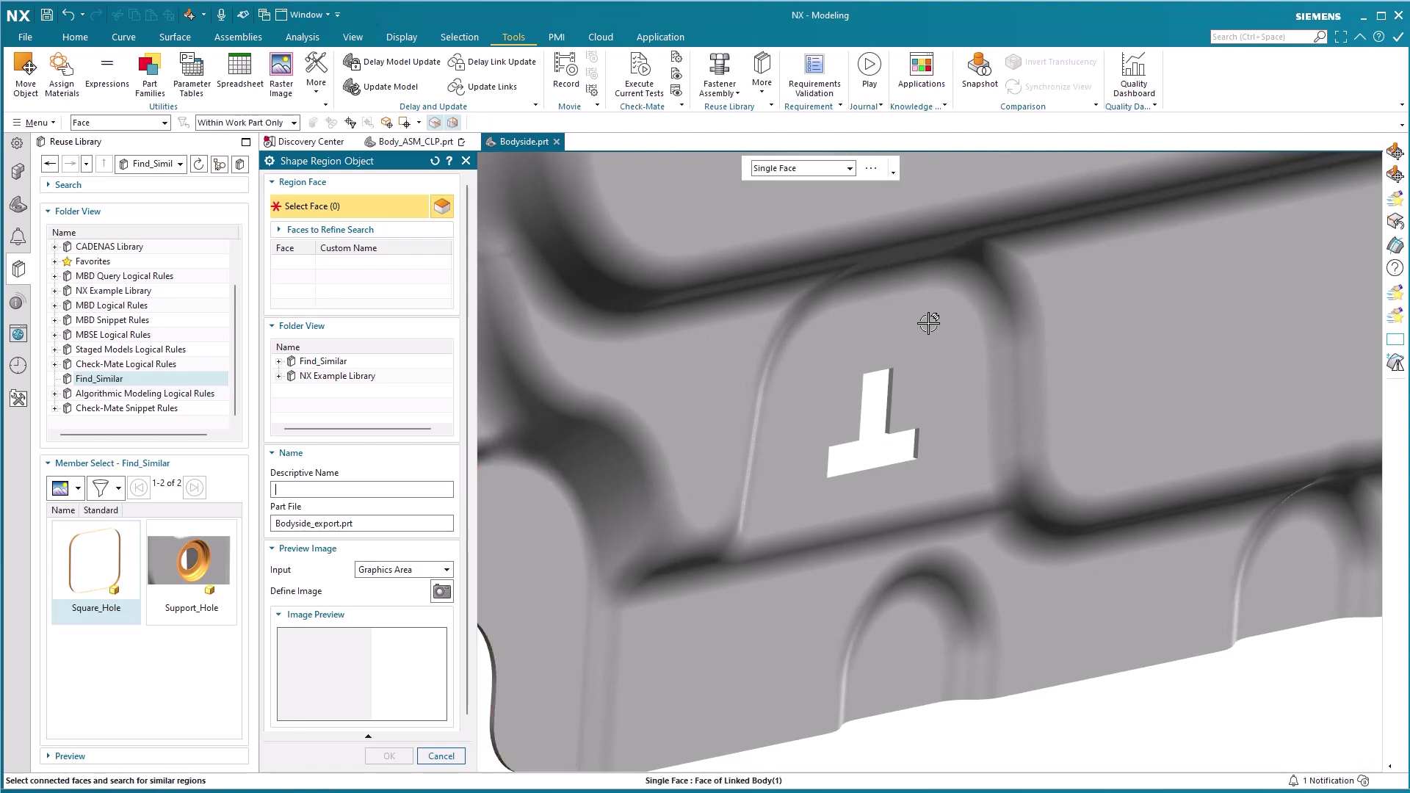
{"action": "left_click", "coordinate": [810, 486]}
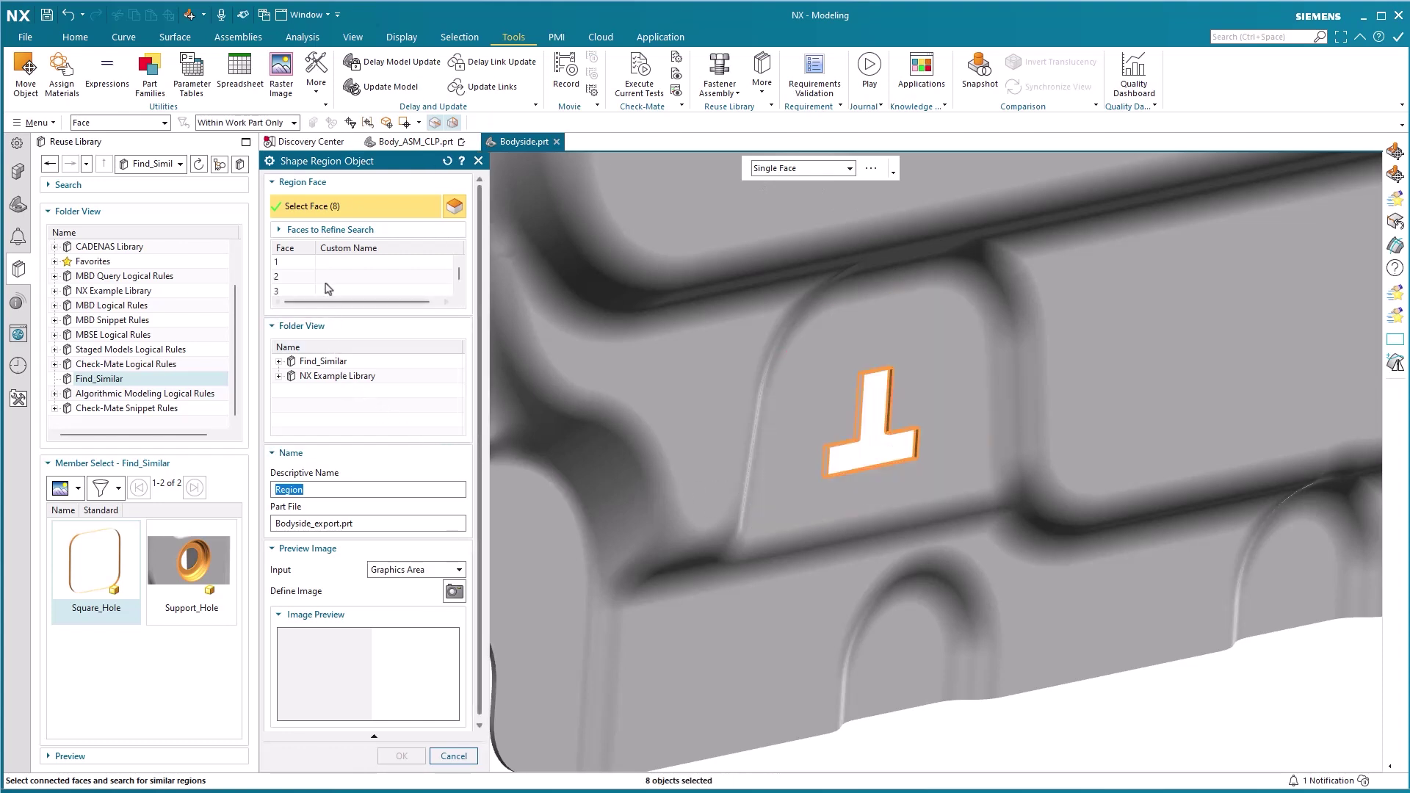
Step: Give face 1 the custom name Bottom_Cut_Face and choose Find_Similar as the region object's library folder
{"action": "left_click", "coordinate": [331, 263]}
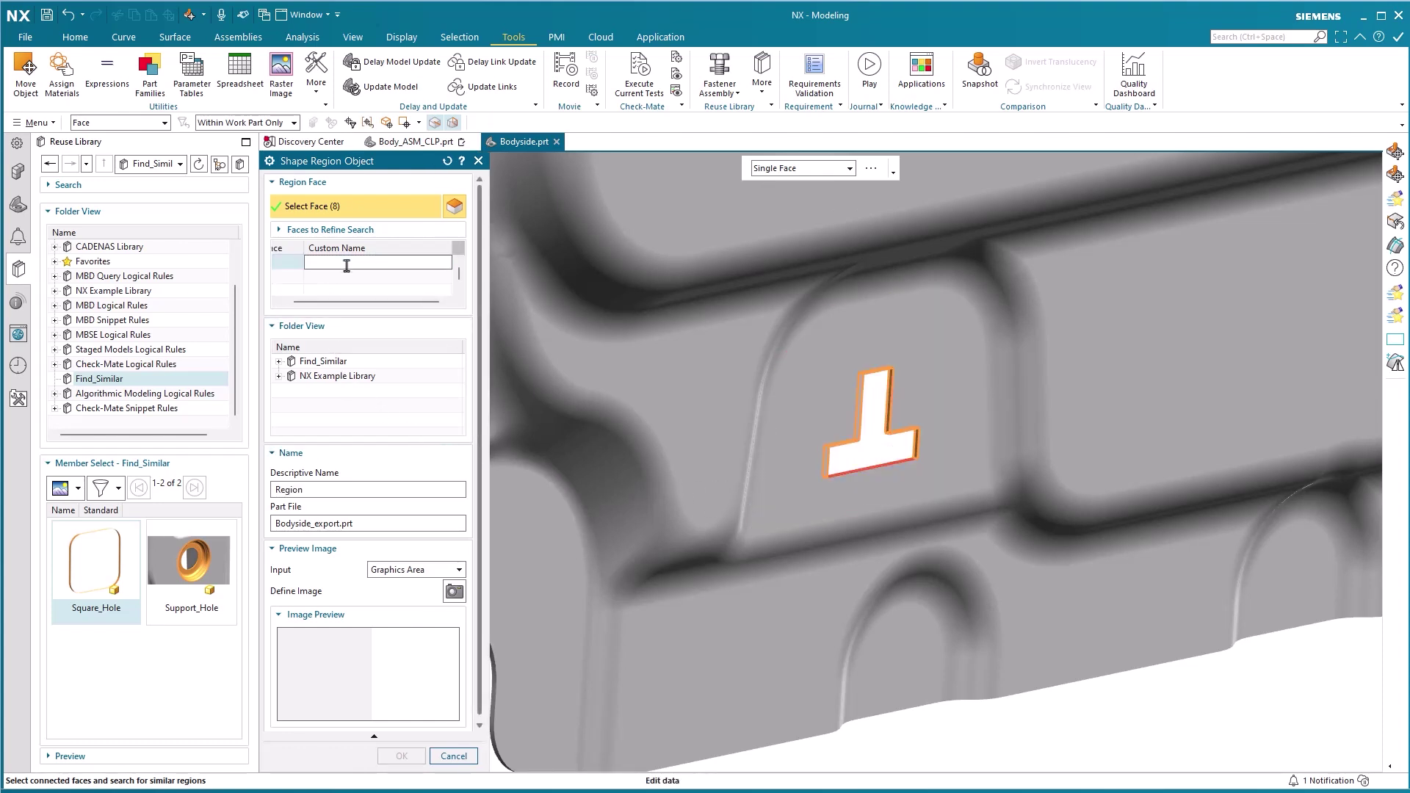
{"action": "type", "text": "Bottom_Cut_Face"}
{"action": "left_click", "coordinate": [321, 361]}
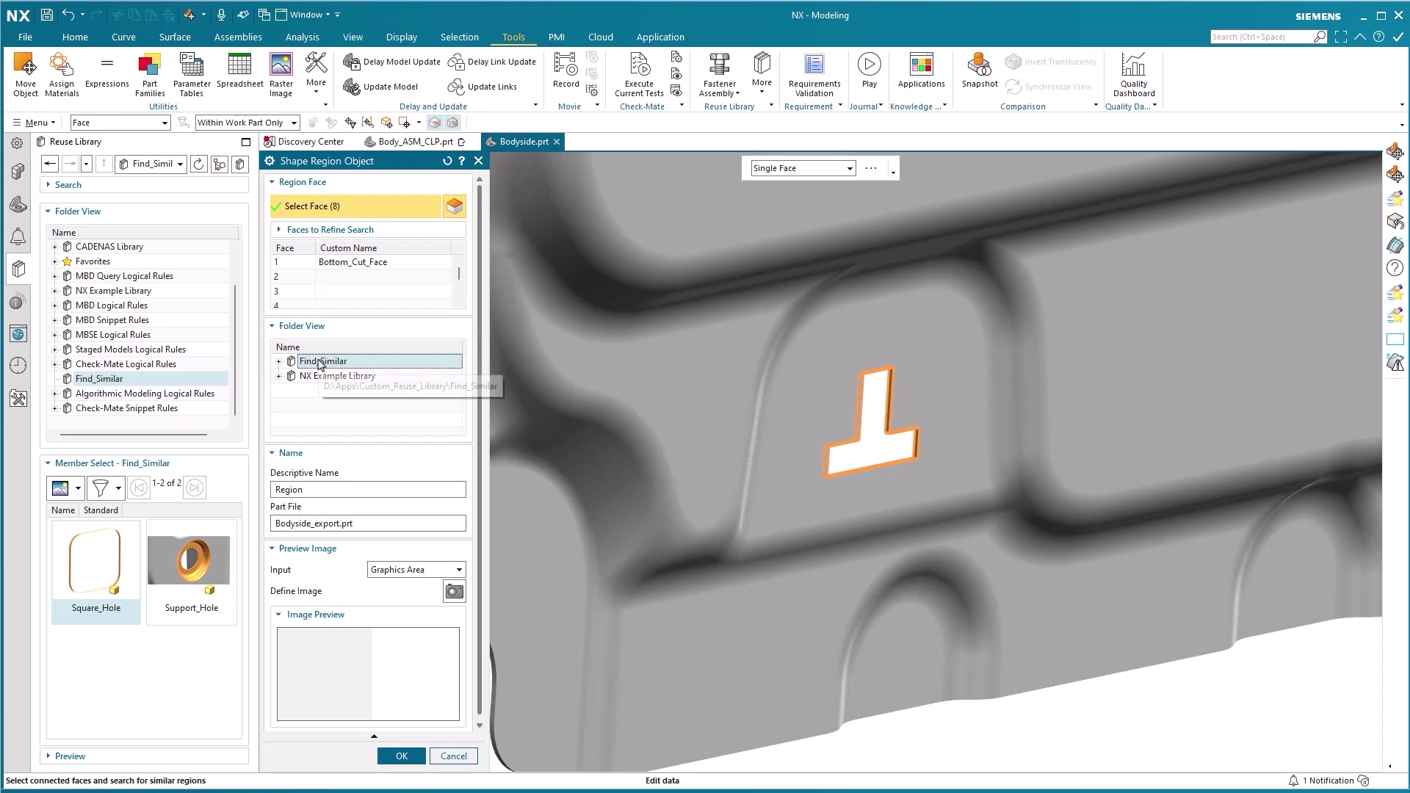
Step: Set the region's descriptive name to T-Cutout and its part file name to T-Cutout.prt
{"action": "left_click_drag", "start_coordinate": [334, 490], "coordinate": [232, 496]}
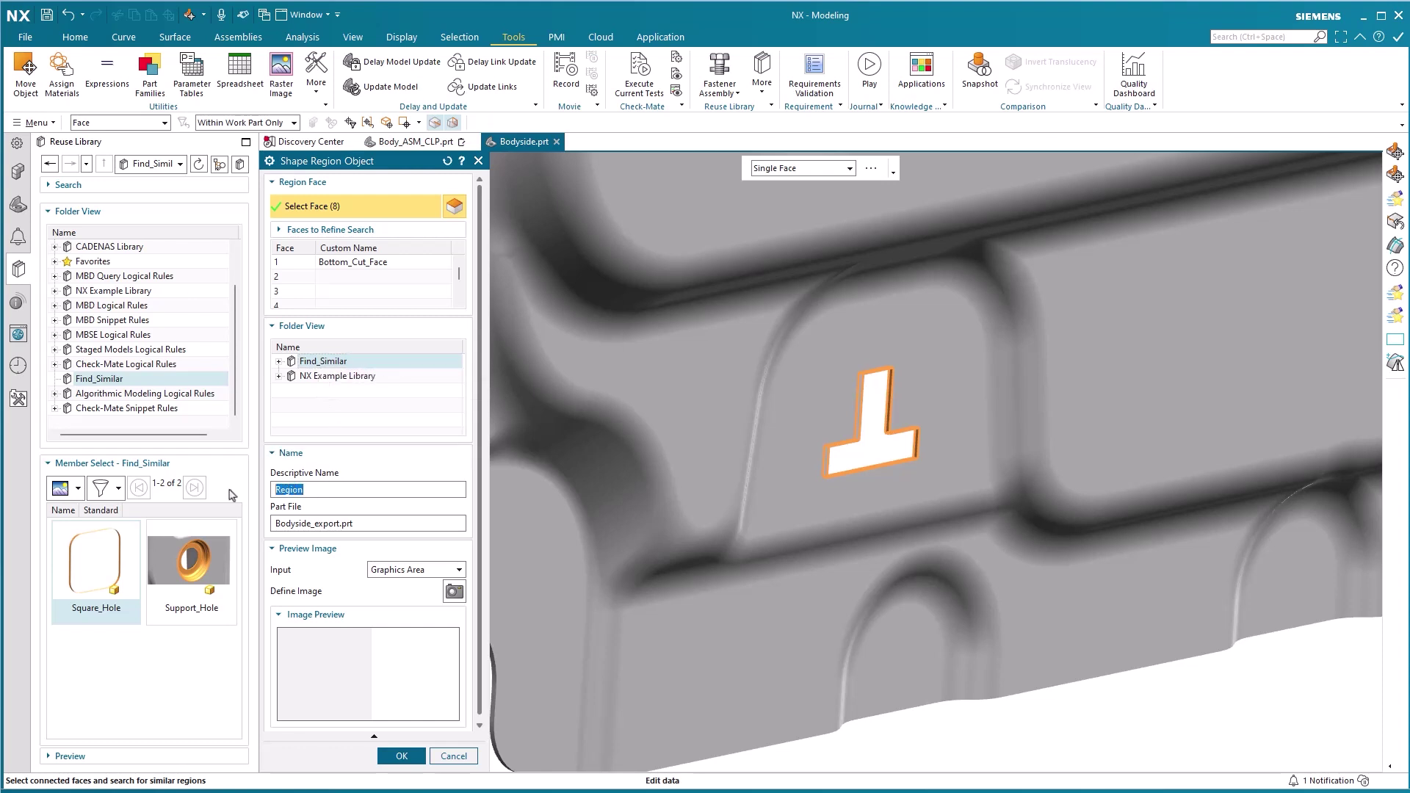
{"action": "type", "text": "T-Cutout"}
{"action": "double_click", "coordinate": [338, 523]}
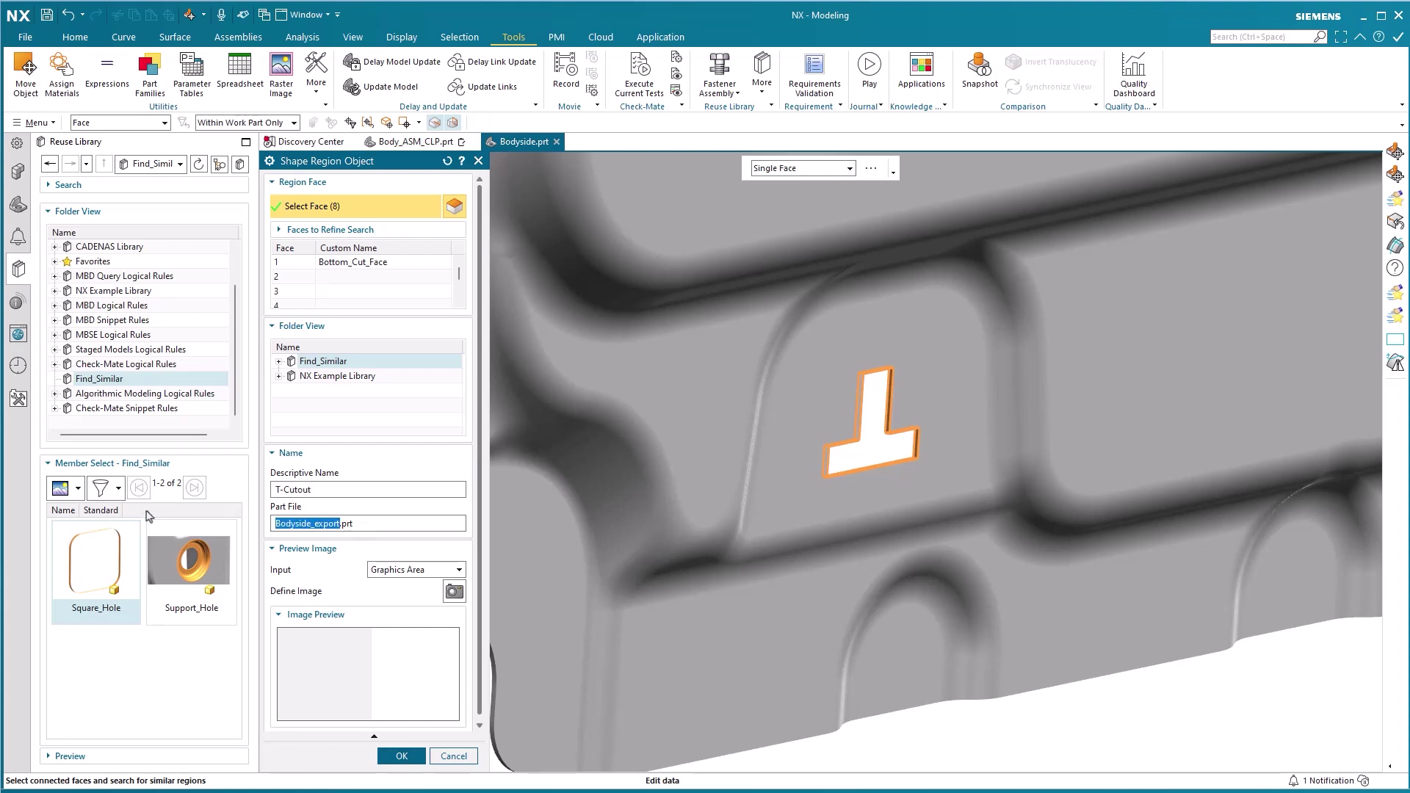
{"action": "type", "text": "T-"}
{"action": "type", "text": "Cuto"}
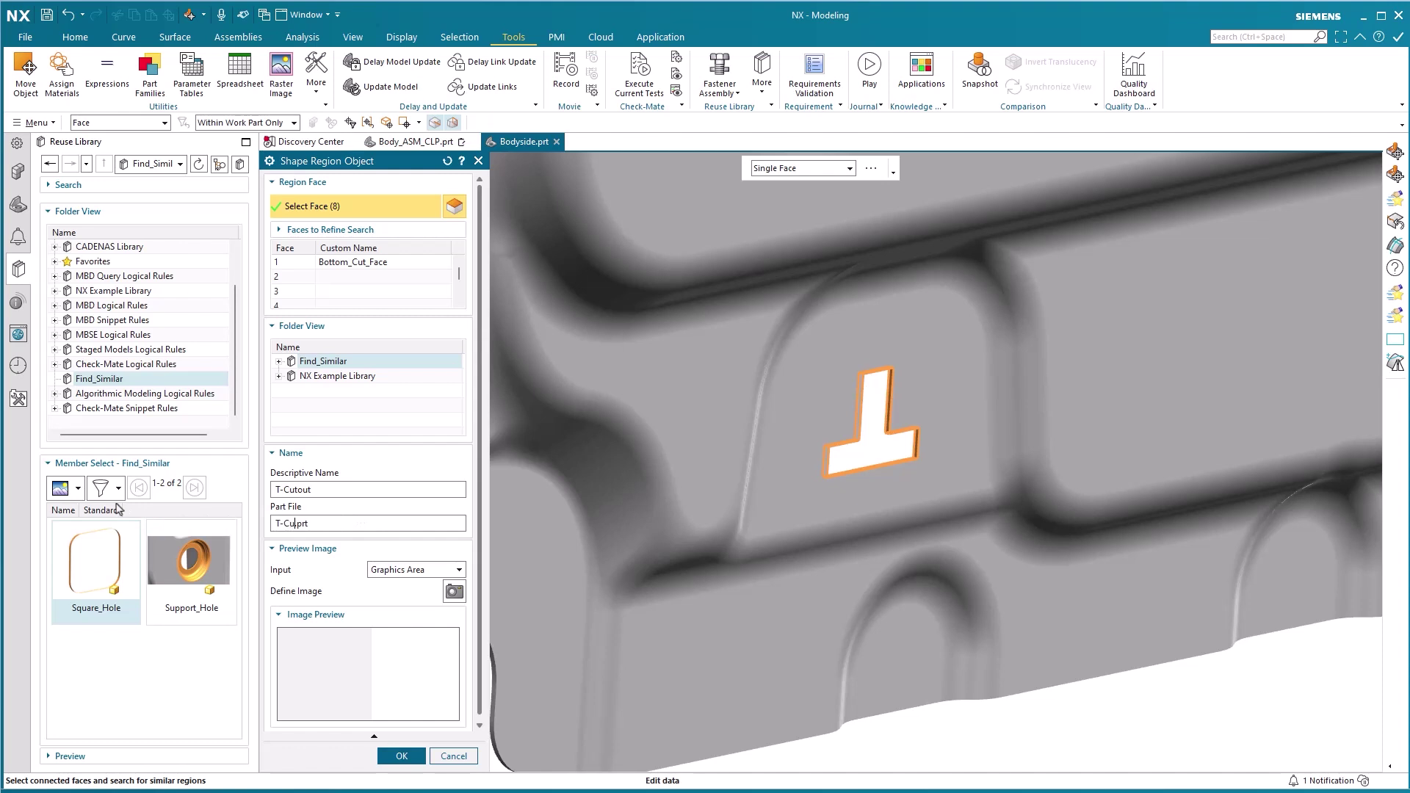
{"action": "type", "text": "ut"}
Step: Capture a close-up of the T-shaped cutout as the preview image and create the shape region object
{"action": "scroll", "coordinate": [781, 706], "scroll_direction": "up", "scroll_amount": 3}
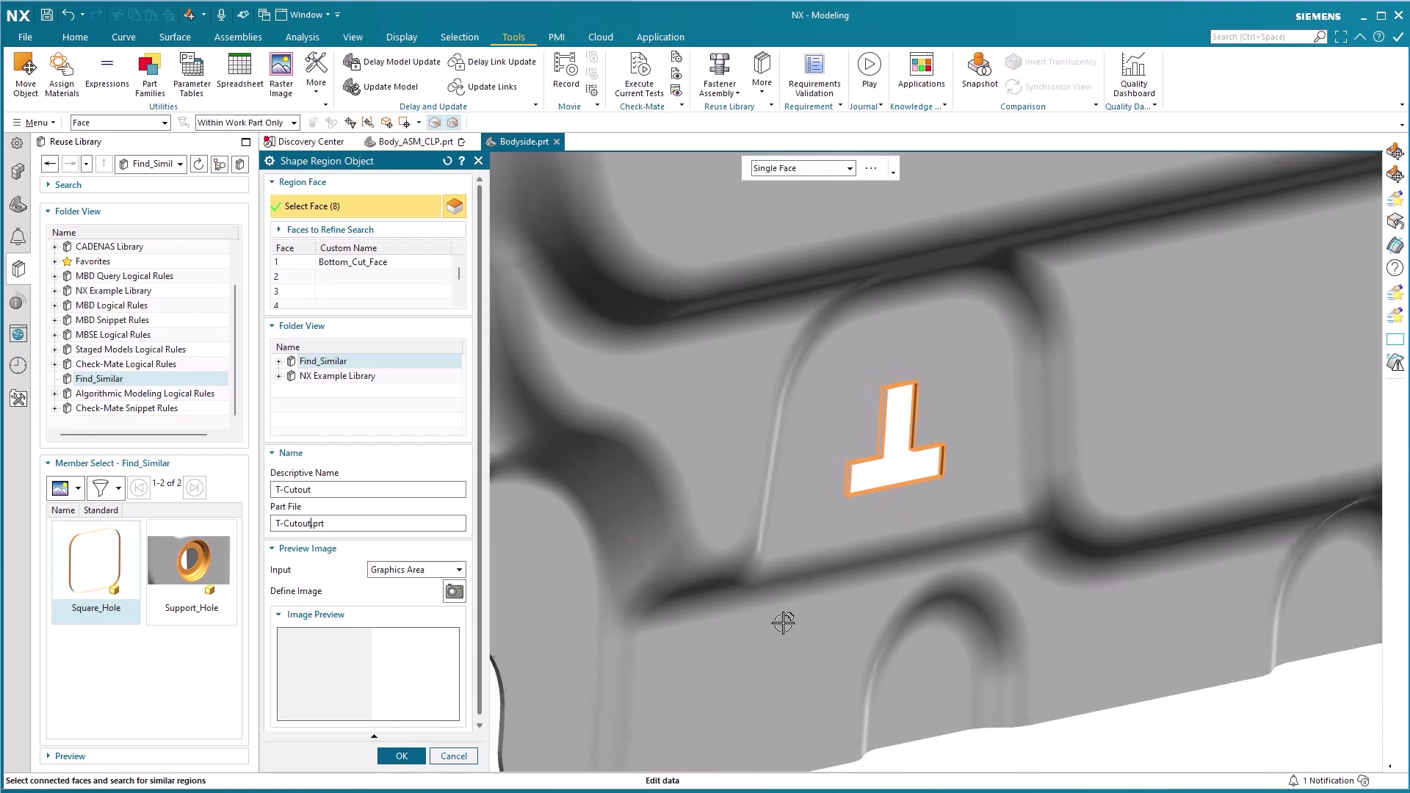
{"action": "scroll", "coordinate": [783, 623], "scroll_direction": "up", "scroll_amount": 5}
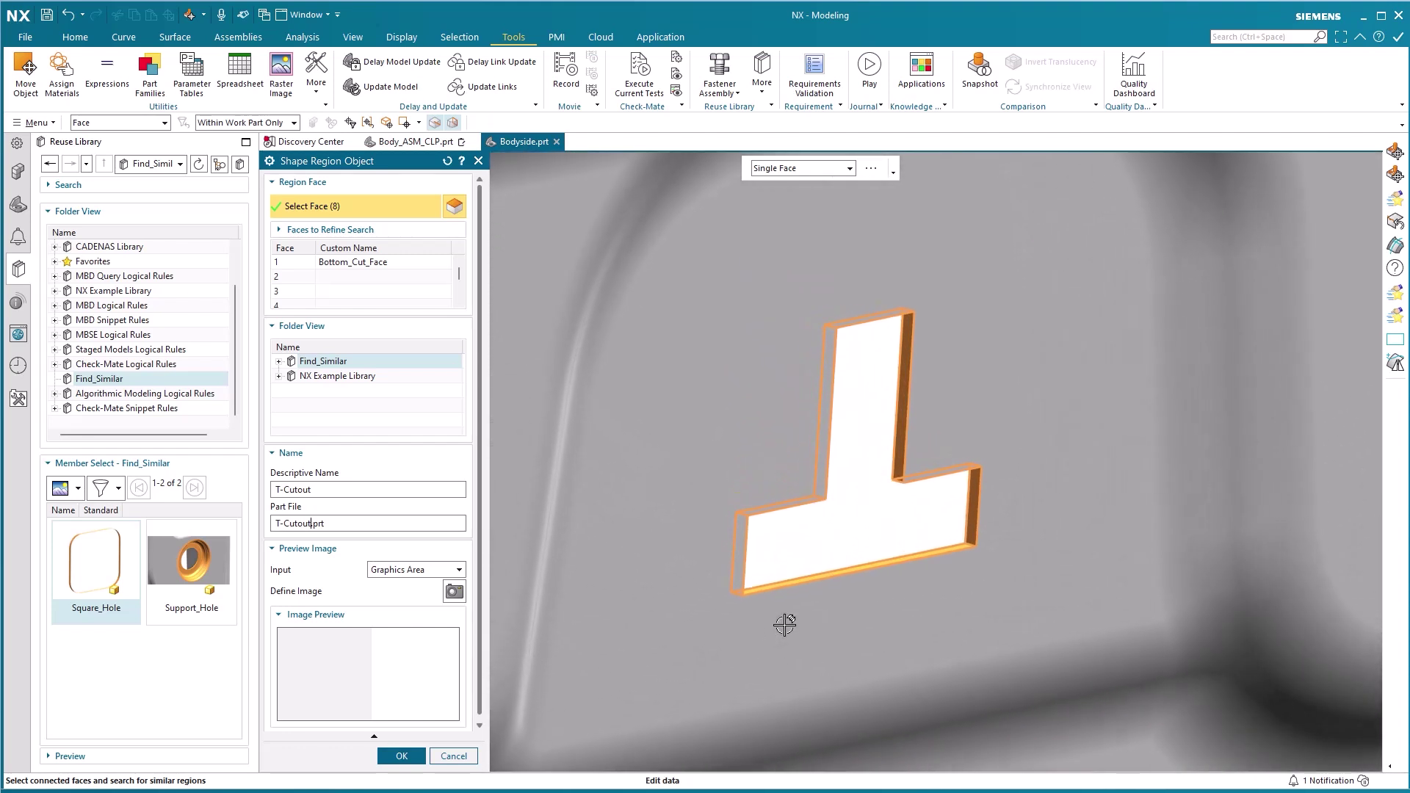
{"action": "scroll", "coordinate": [783, 628], "scroll_direction": "up", "scroll_amount": 2}
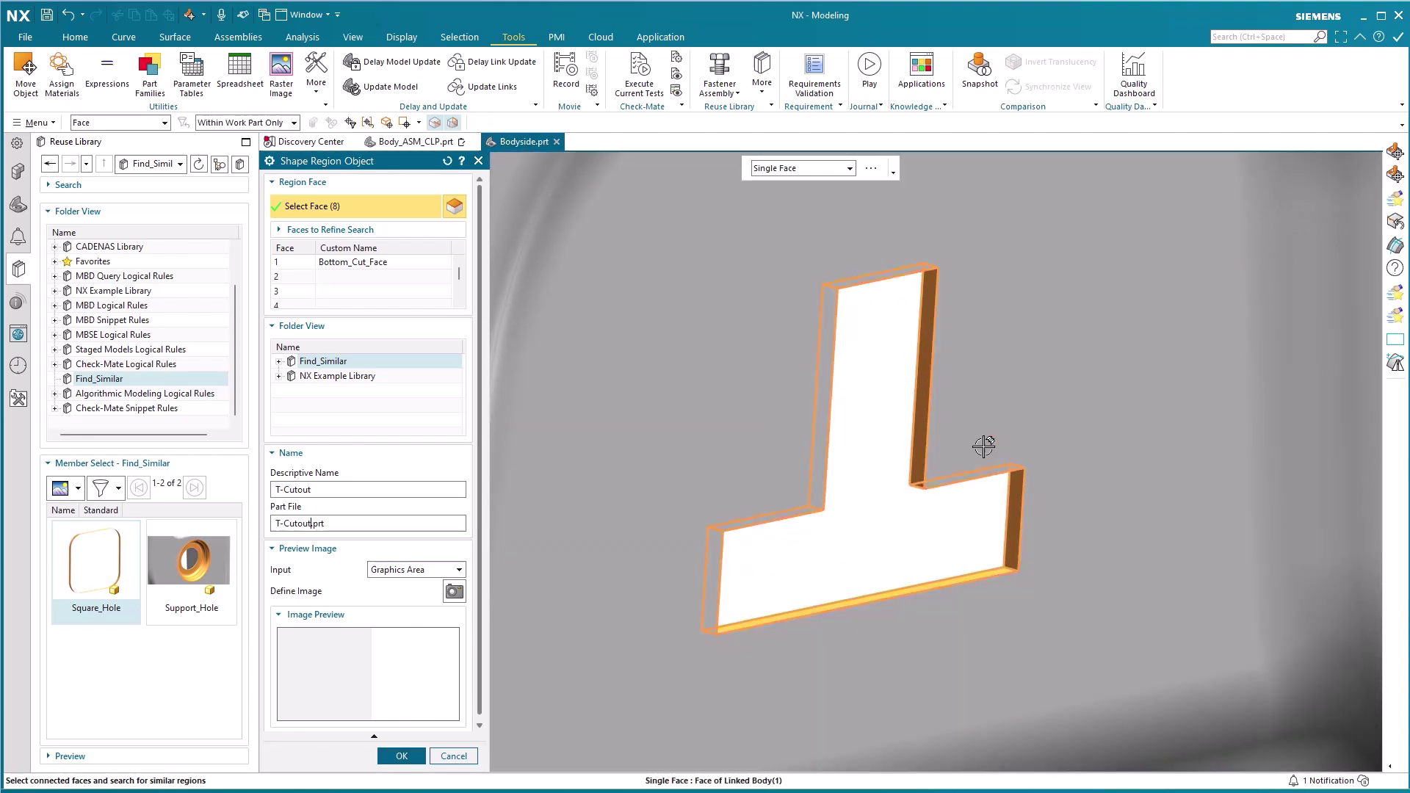
{"action": "mouse_move", "coordinate": [984, 446]}
{"action": "middle_mouse_down"}
{"action": "mouse_move", "coordinate": [966, 432]}
{"action": "mouse_move", "coordinate": [979, 438]}
{"action": "mouse_move", "coordinate": [952, 440]}
{"action": "mouse_move", "coordinate": [982, 444]}
{"action": "middle_mouse_up"}
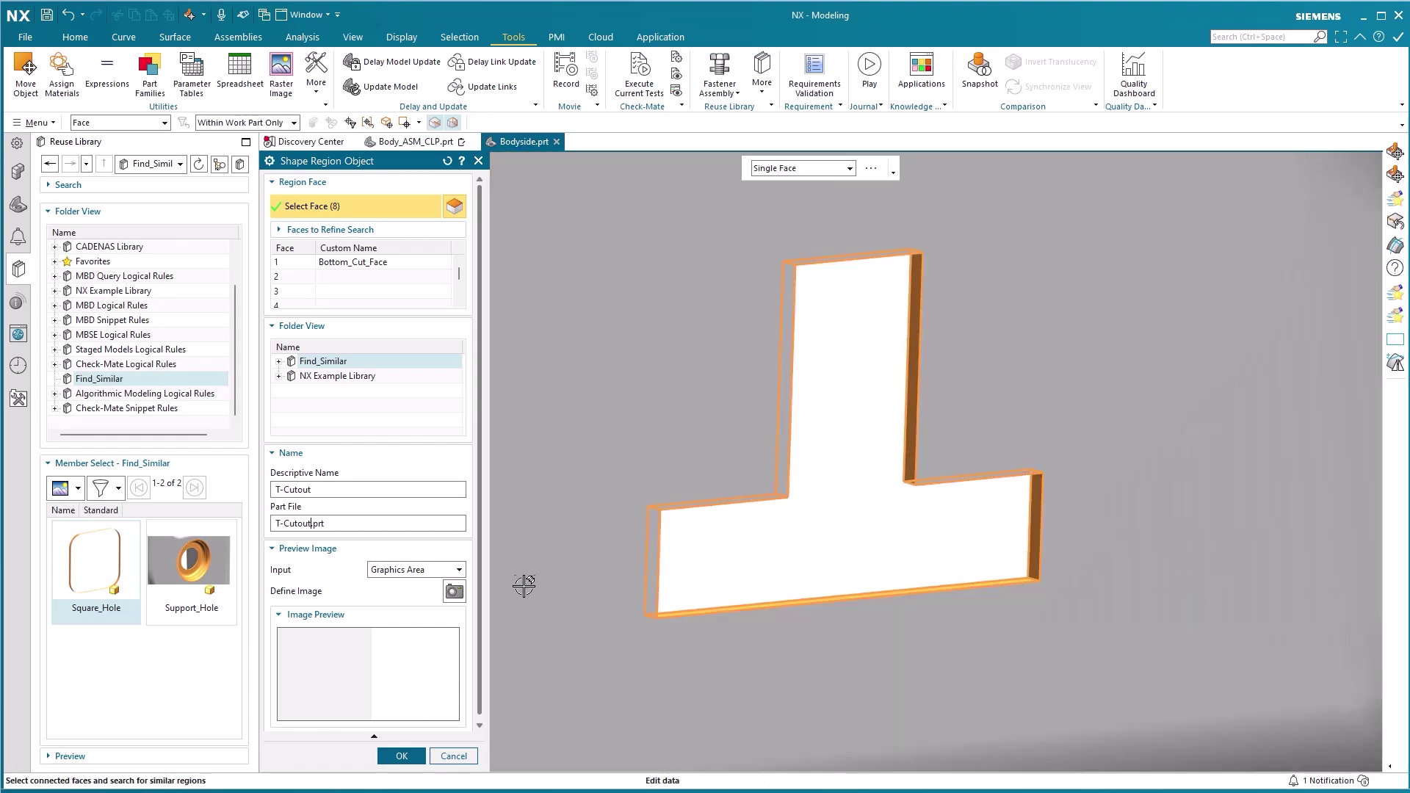
{"action": "left_click", "coordinate": [455, 593]}
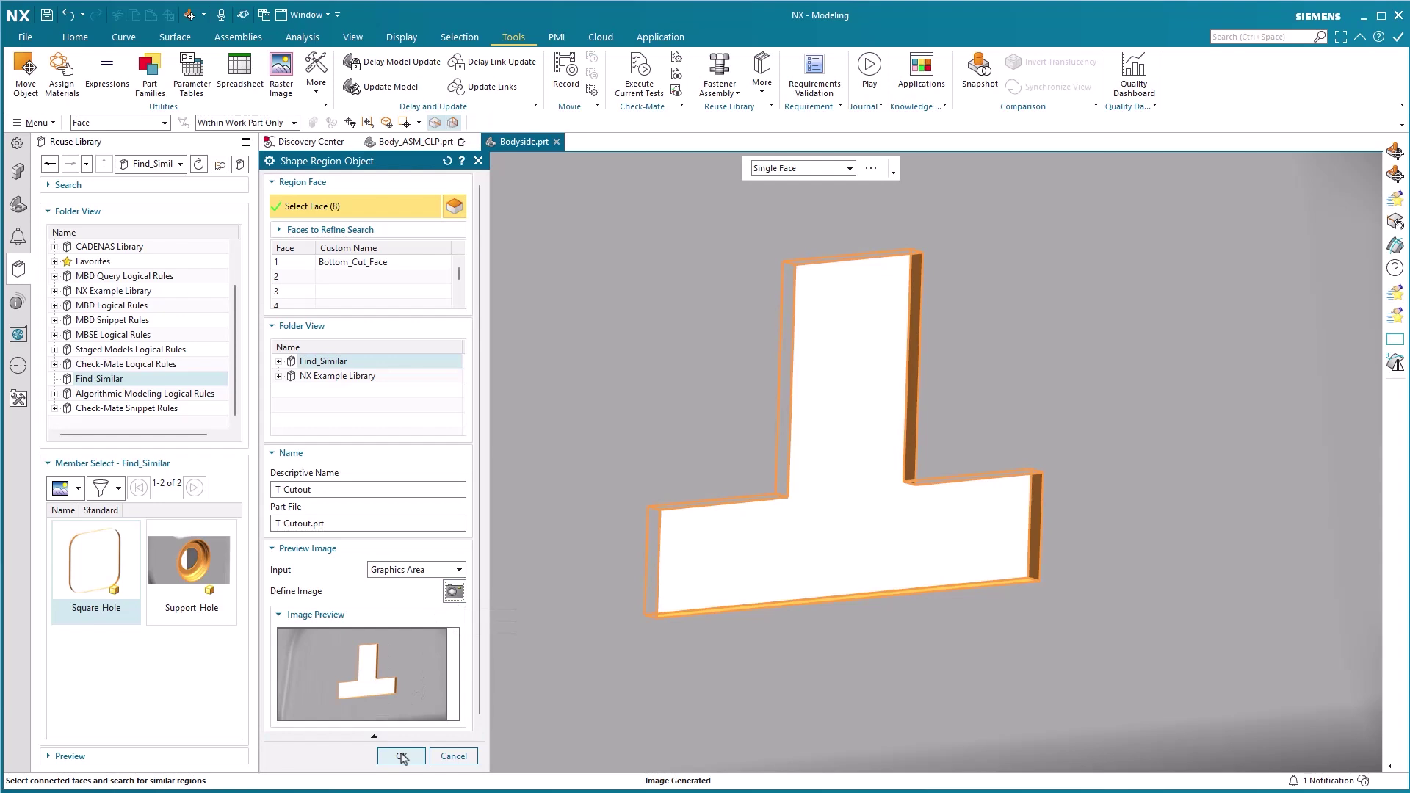
{"action": "left_click", "coordinate": [402, 757]}
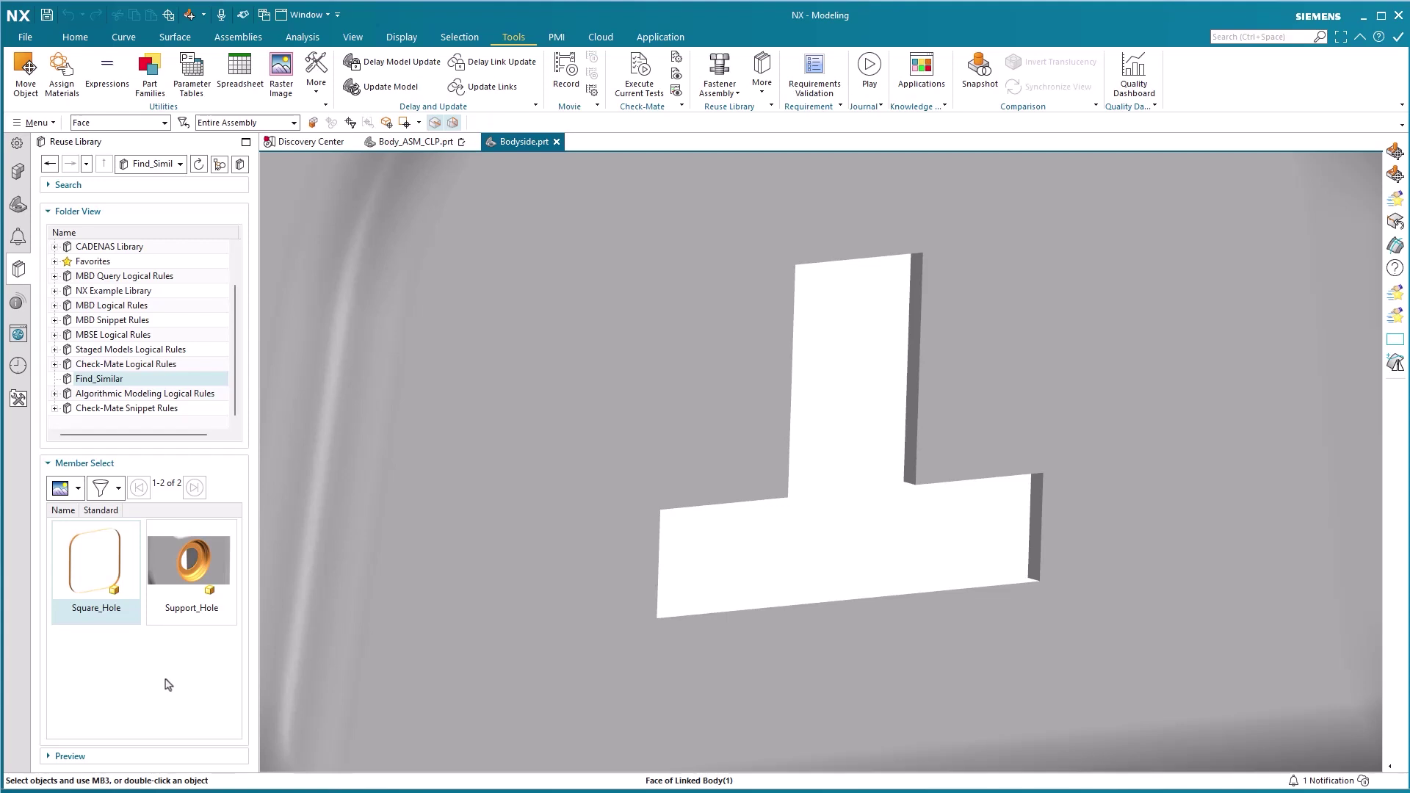
Step: Refresh the Find_Similar folder in the reuse library
{"action": "right_click", "coordinate": [115, 379]}
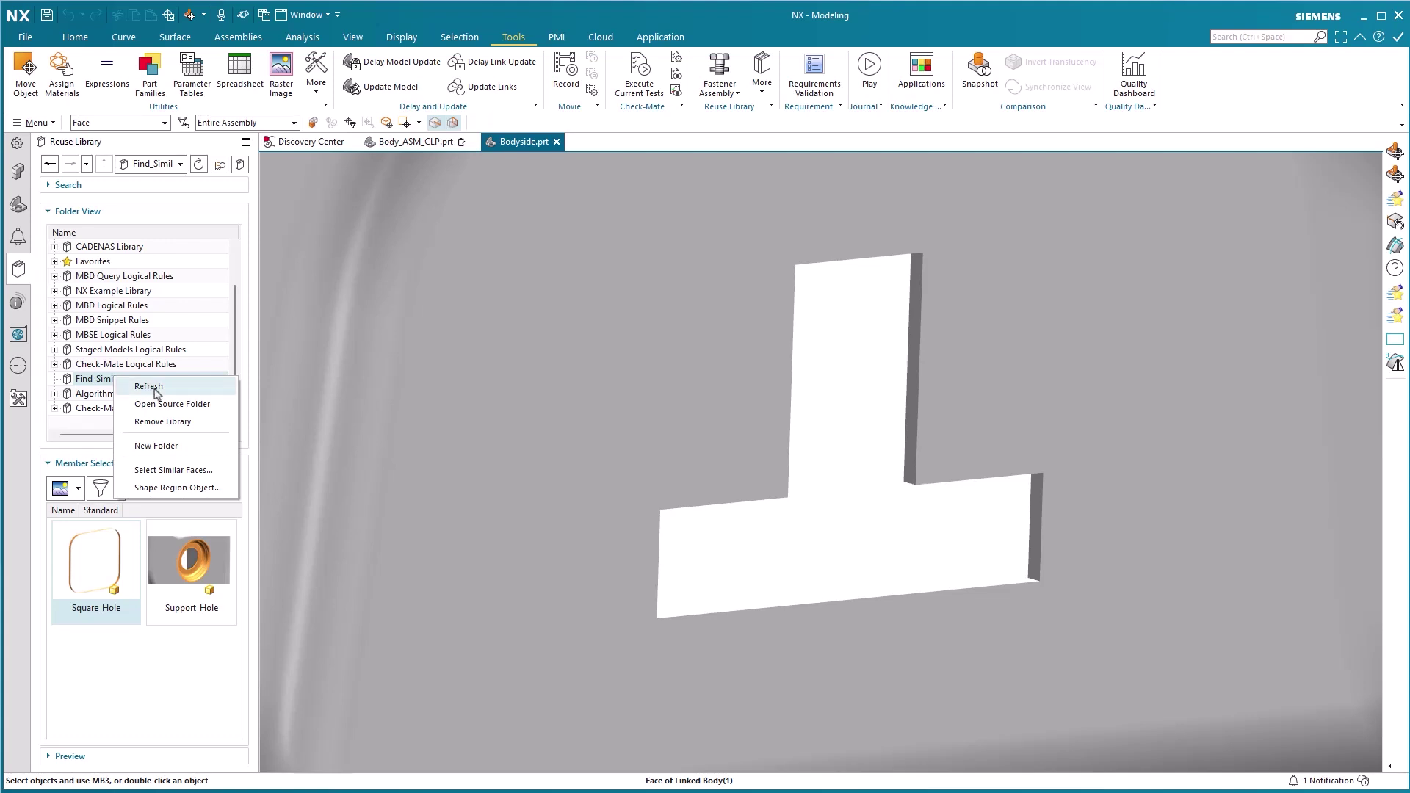
{"action": "left_click", "coordinate": [150, 387]}
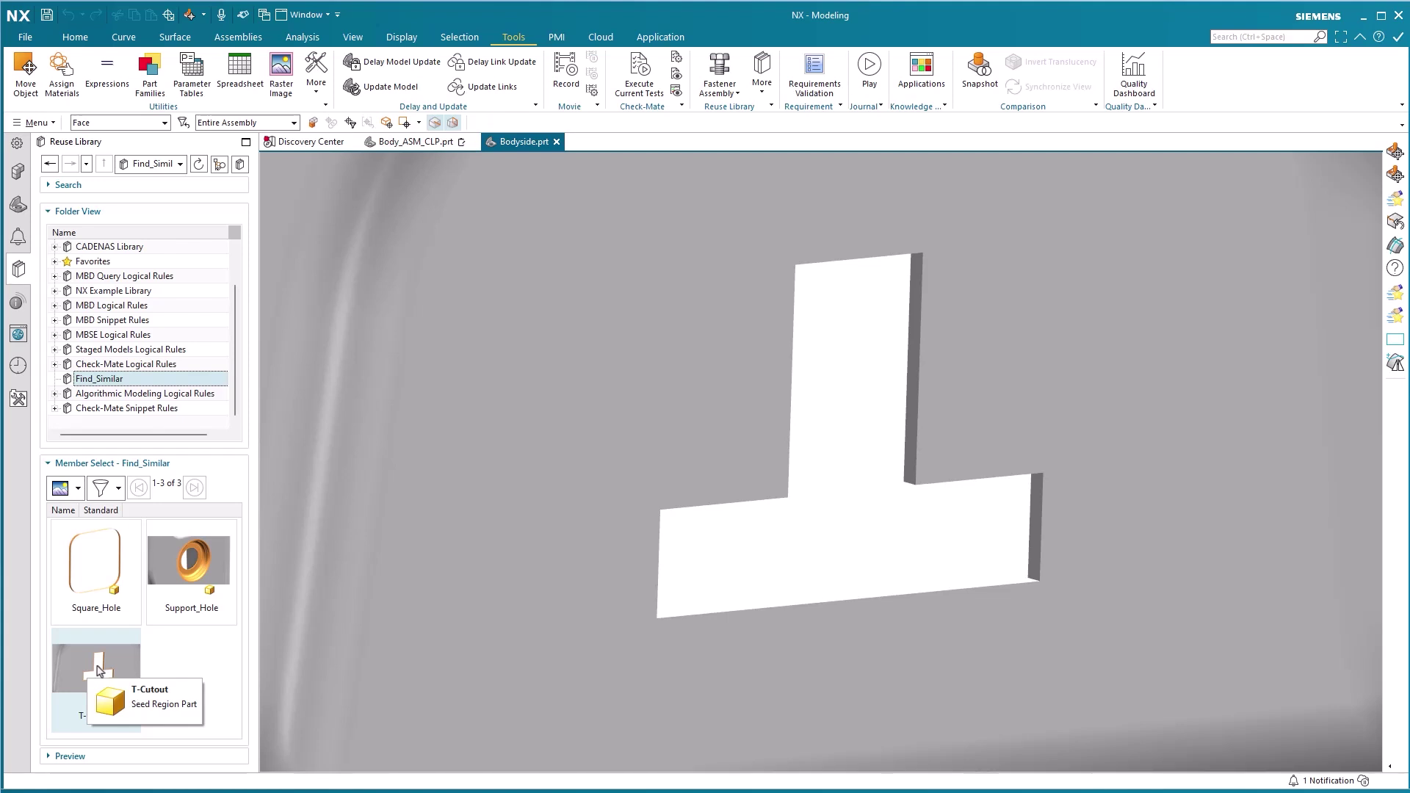
Step: Run Select Similar Faces with the T-Cutout region, searching the work part only, and inspect the matches along the sill
{"action": "left_click_drag", "start_coordinate": [101, 671], "coordinate": [562, 568]}
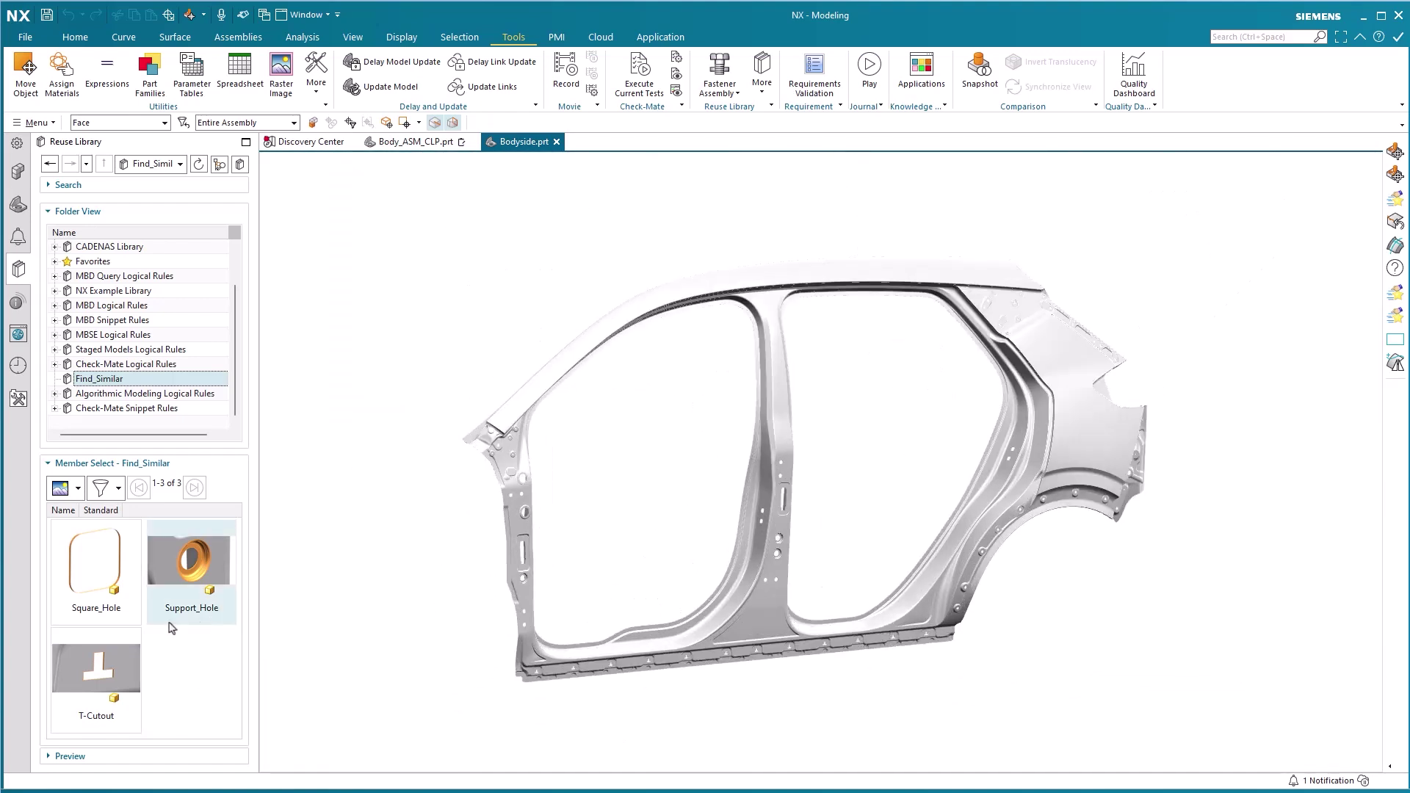
{"action": "right_click", "coordinate": [89, 667]}
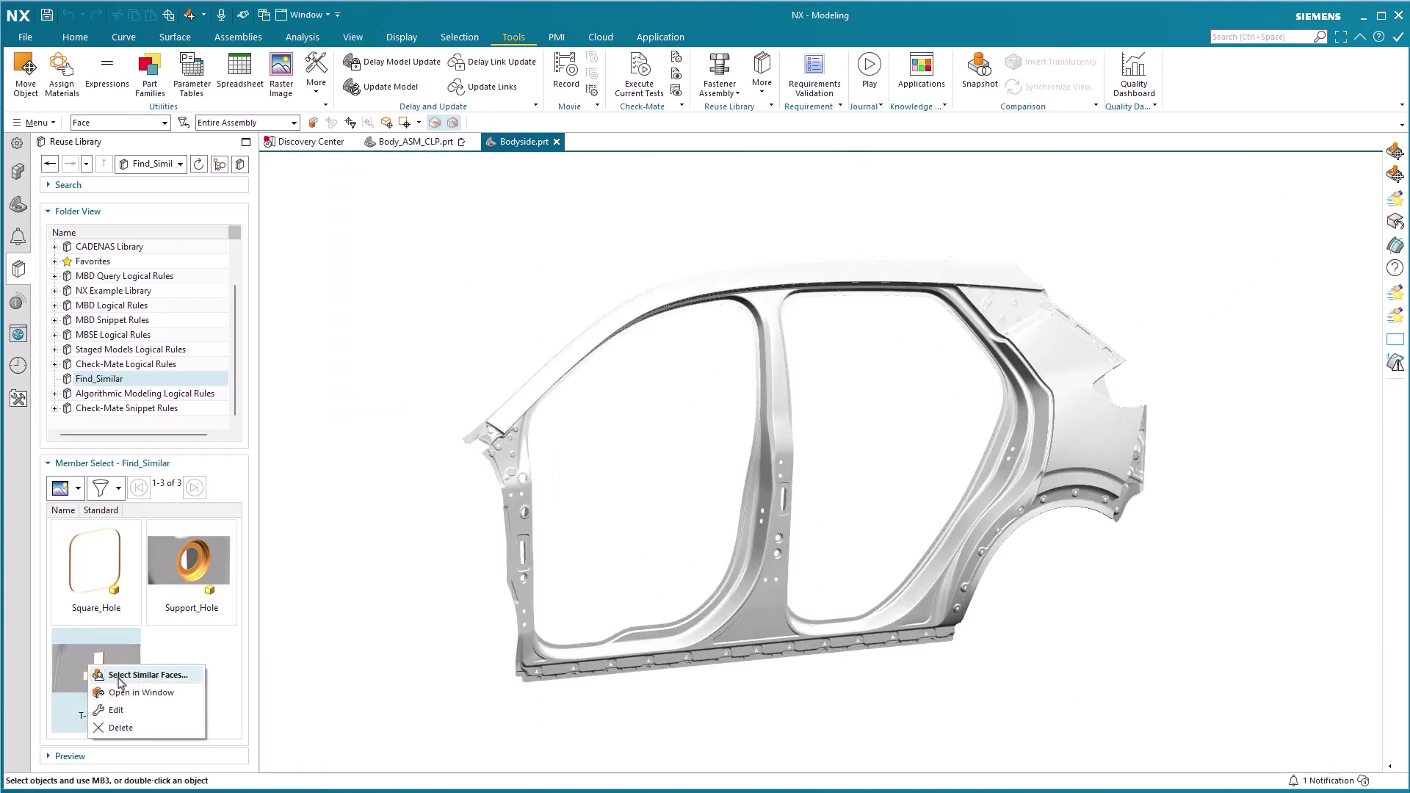
{"action": "left_click", "coordinate": [119, 677]}
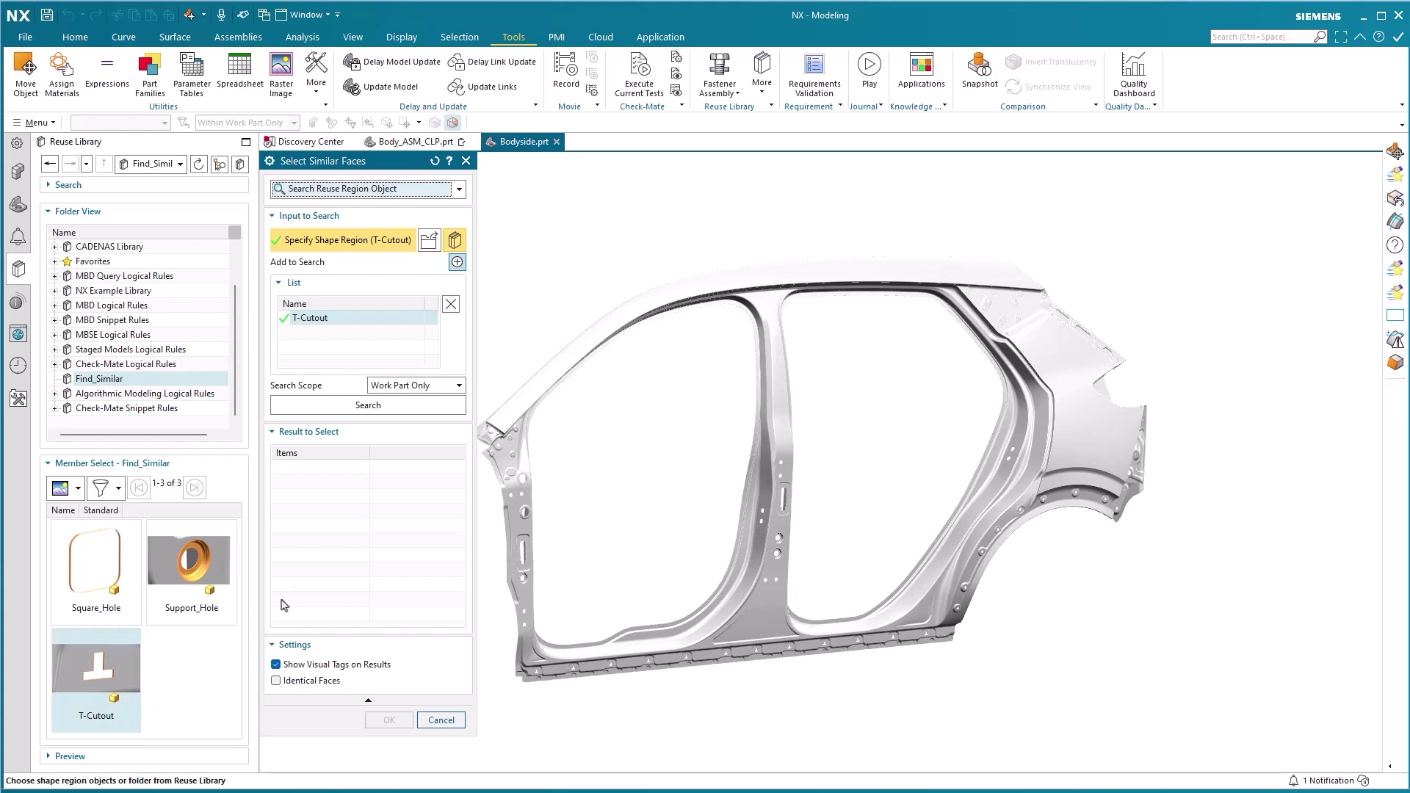
{"action": "left_click", "coordinate": [390, 406]}
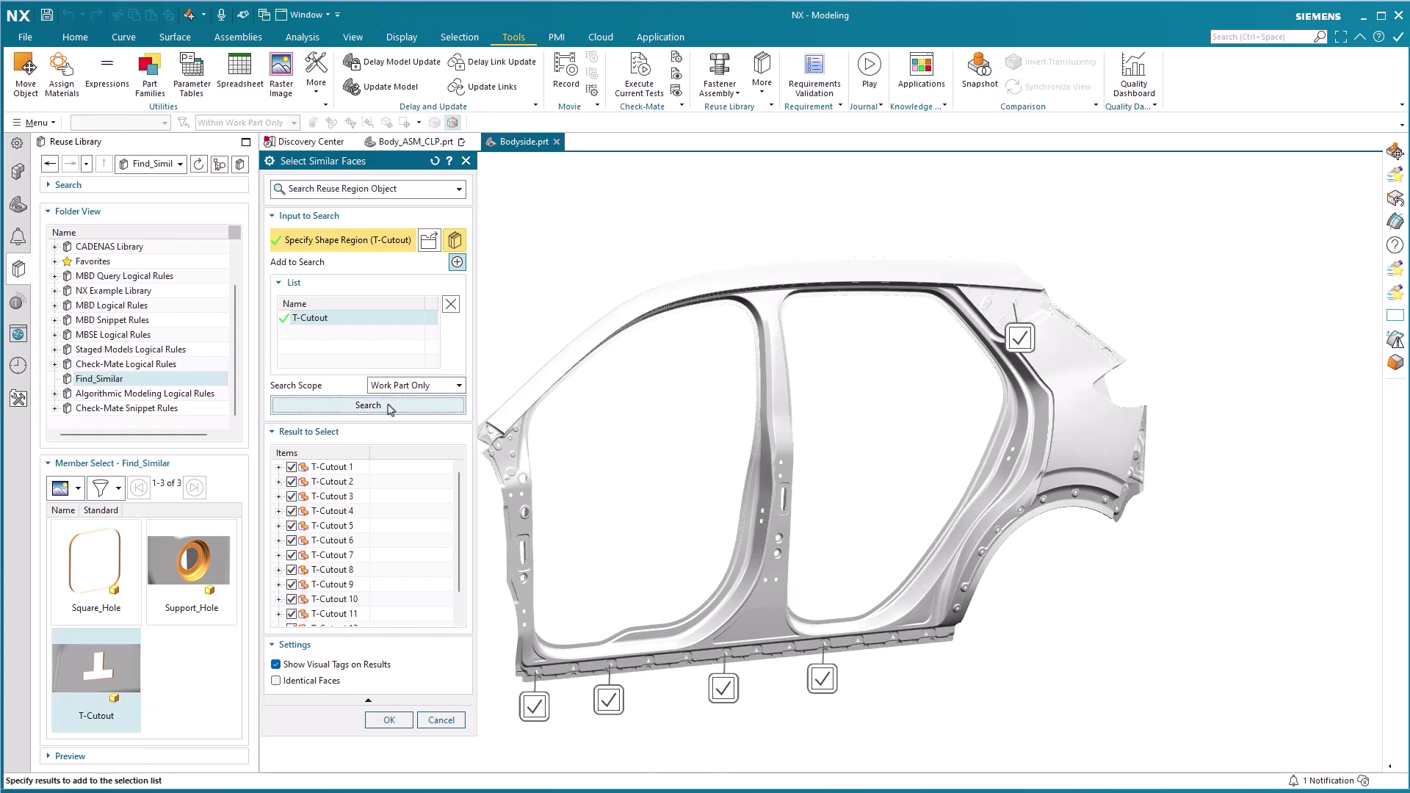
{"action": "scroll", "coordinate": [699, 667], "scroll_direction": "up", "scroll_amount": 5}
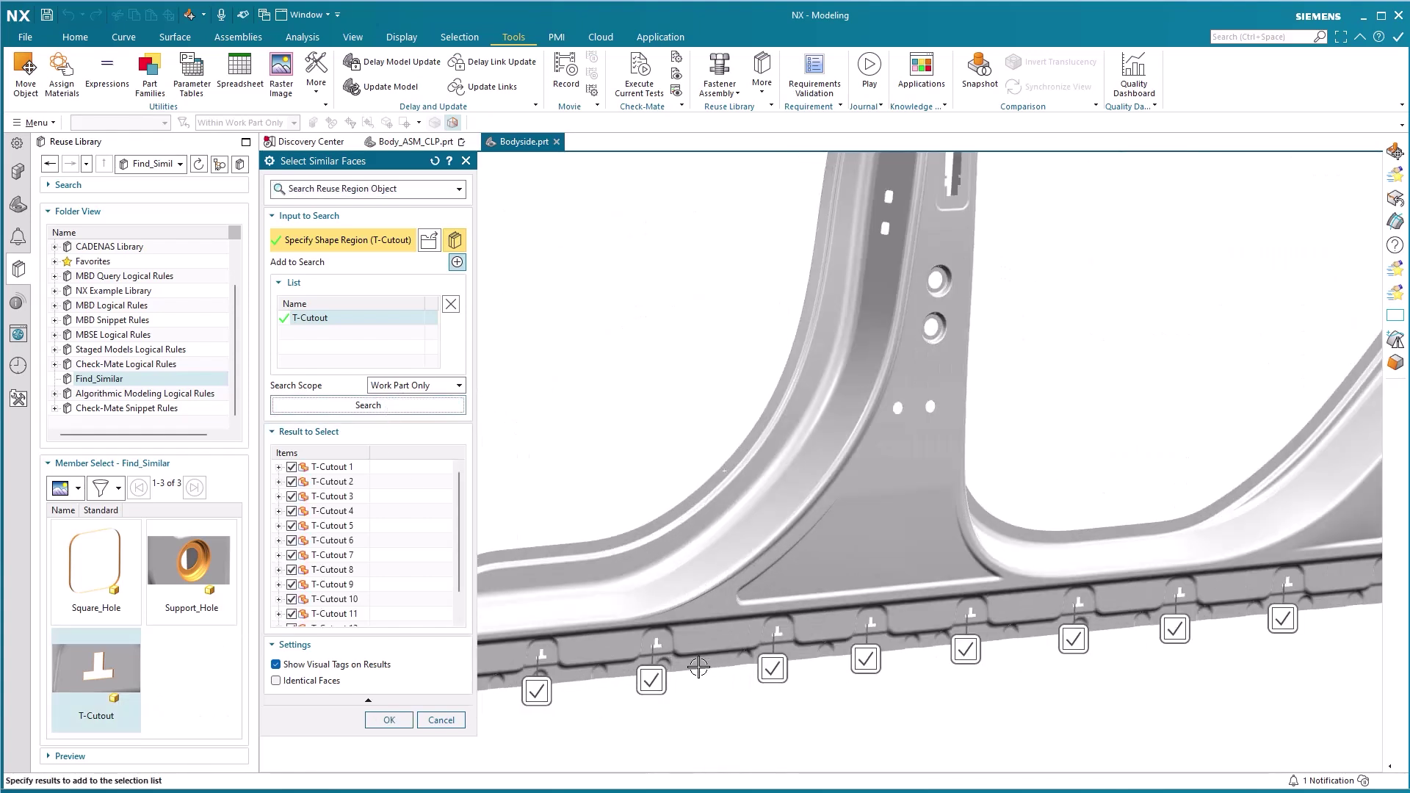
{"action": "scroll", "coordinate": [699, 667], "scroll_direction": "down", "scroll_amount": 5}
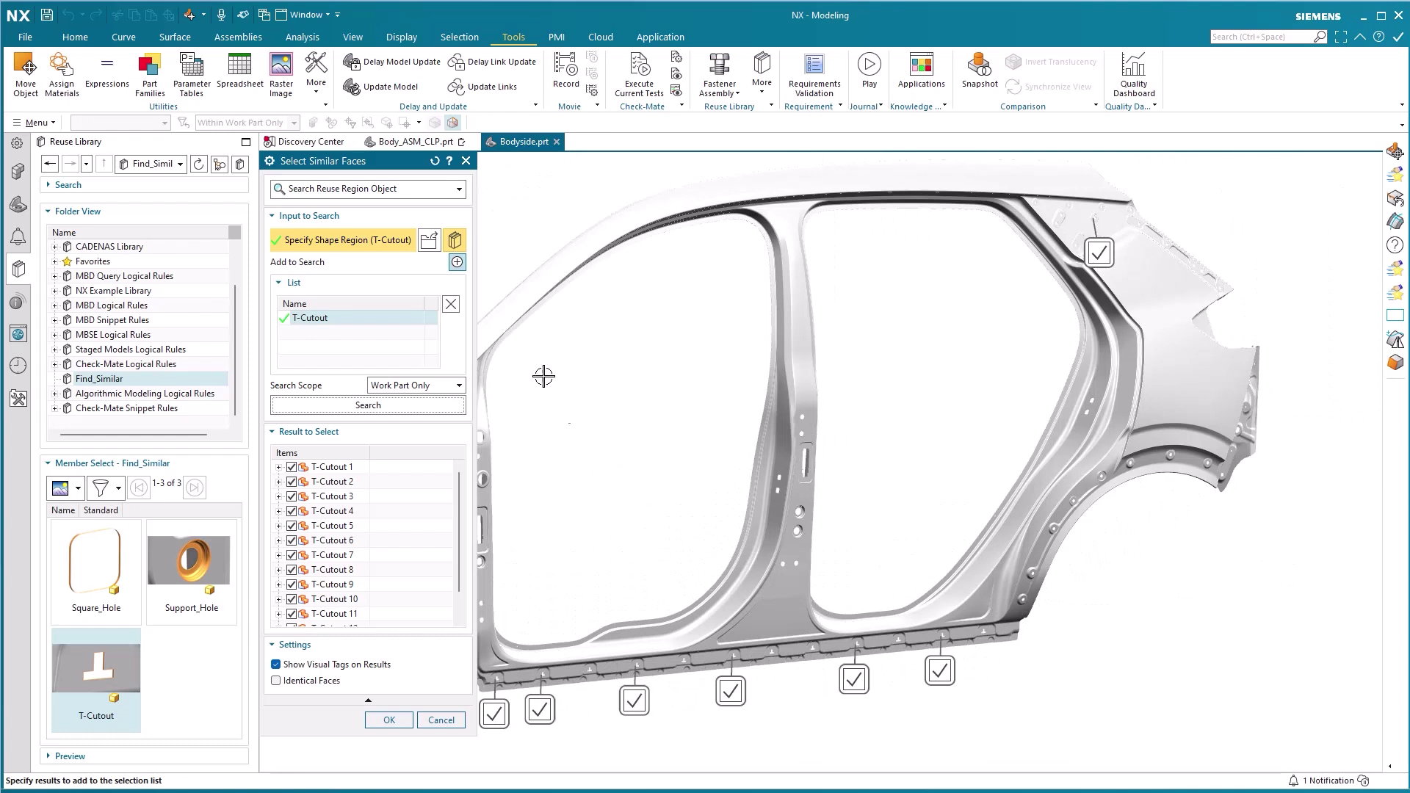
Step: Add the Square_Hole region to the similar-face search, rerun it on the work part, and inspect the tagged matches
{"action": "left_click", "coordinate": [457, 262]}
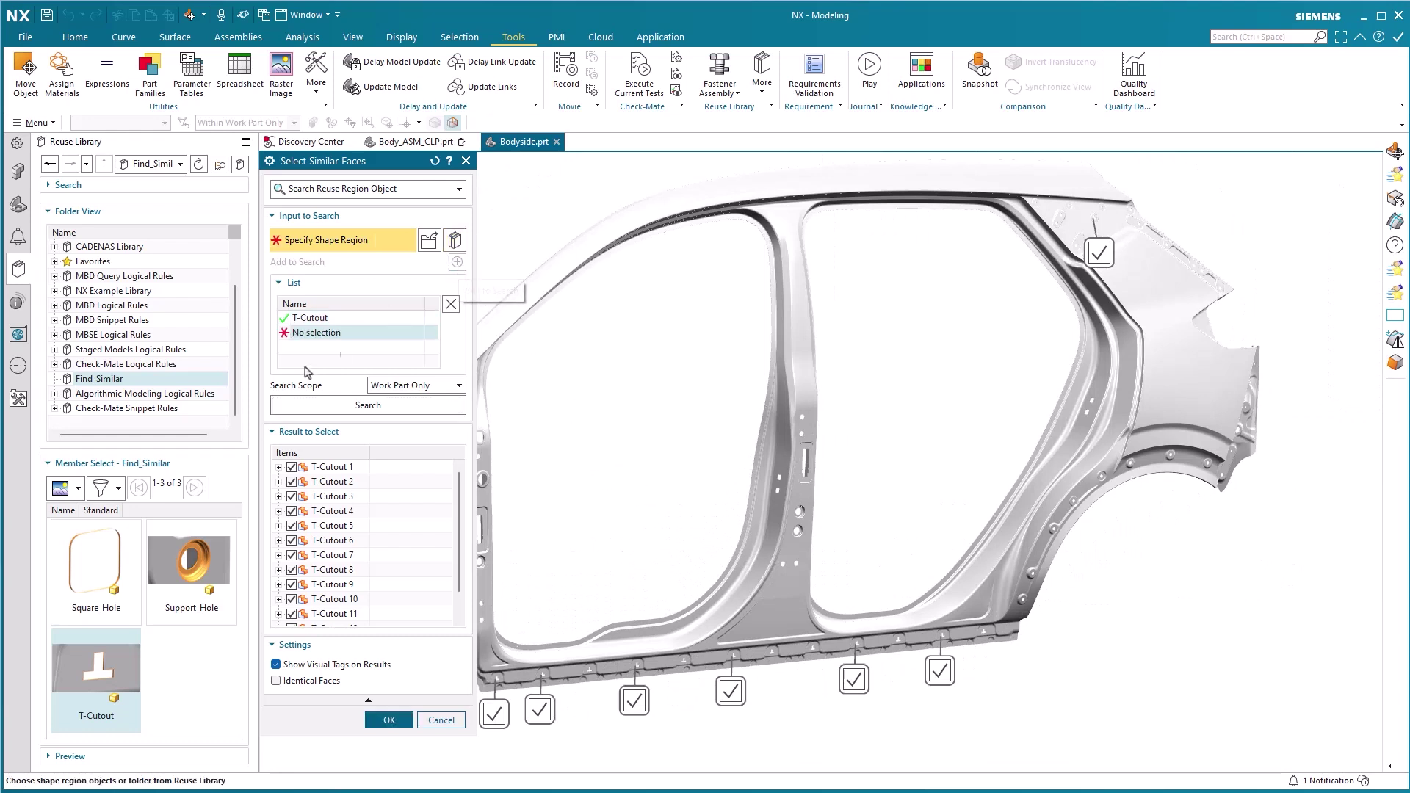
{"action": "left_click", "coordinate": [95, 549]}
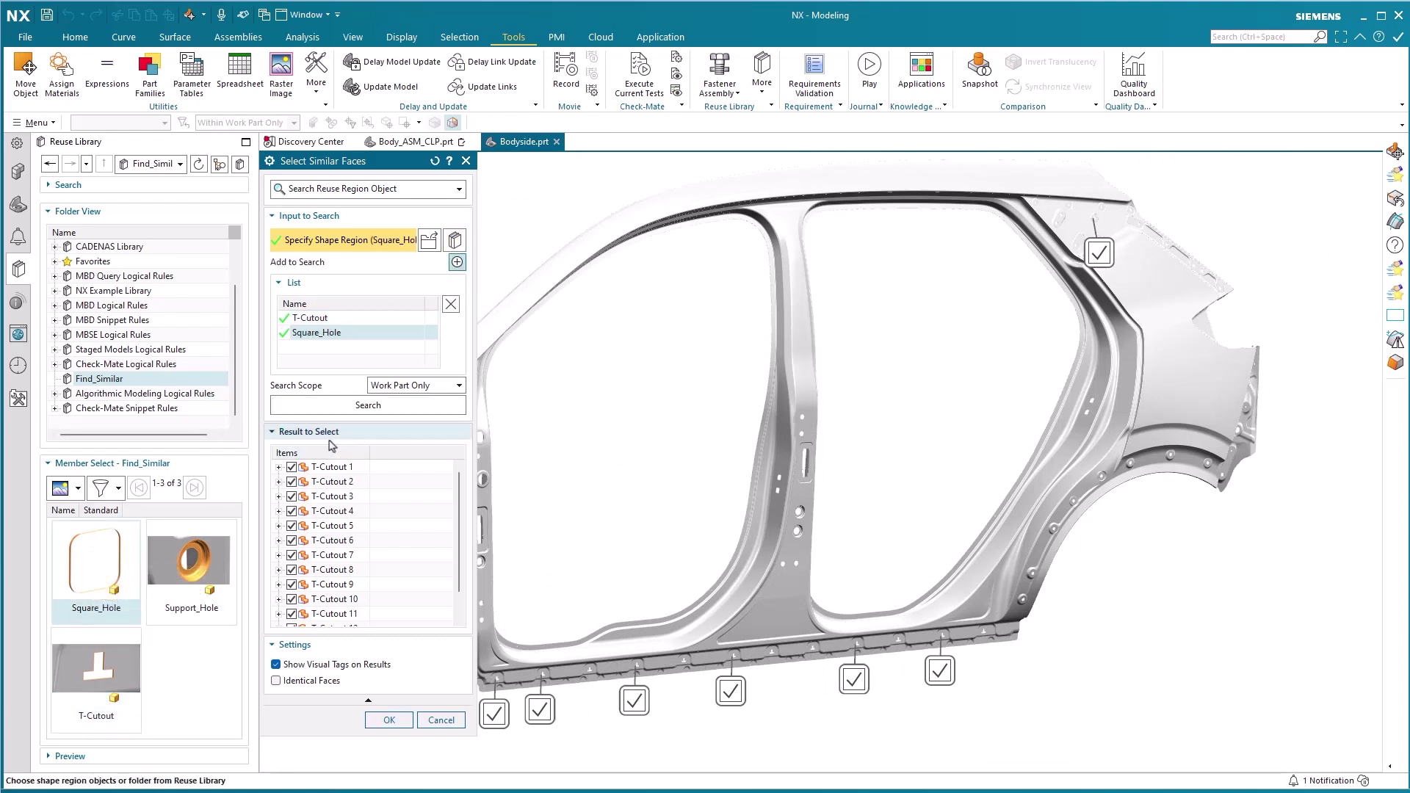
{"action": "left_click", "coordinate": [368, 406]}
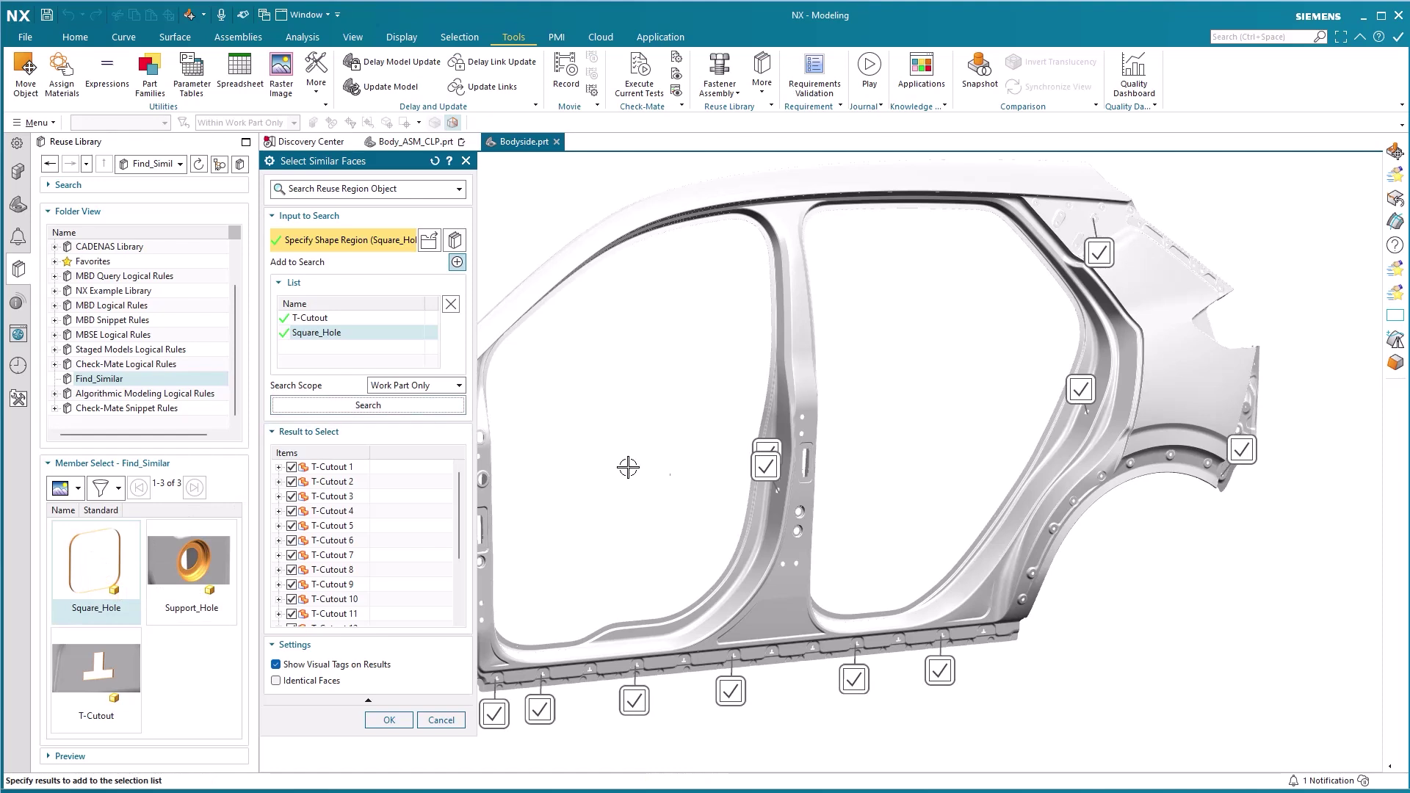
{"action": "scroll", "coordinate": [742, 478], "scroll_direction": "up", "scroll_amount": 3}
{"action": "scroll", "coordinate": [741, 478], "scroll_direction": "down", "scroll_amount": 5}
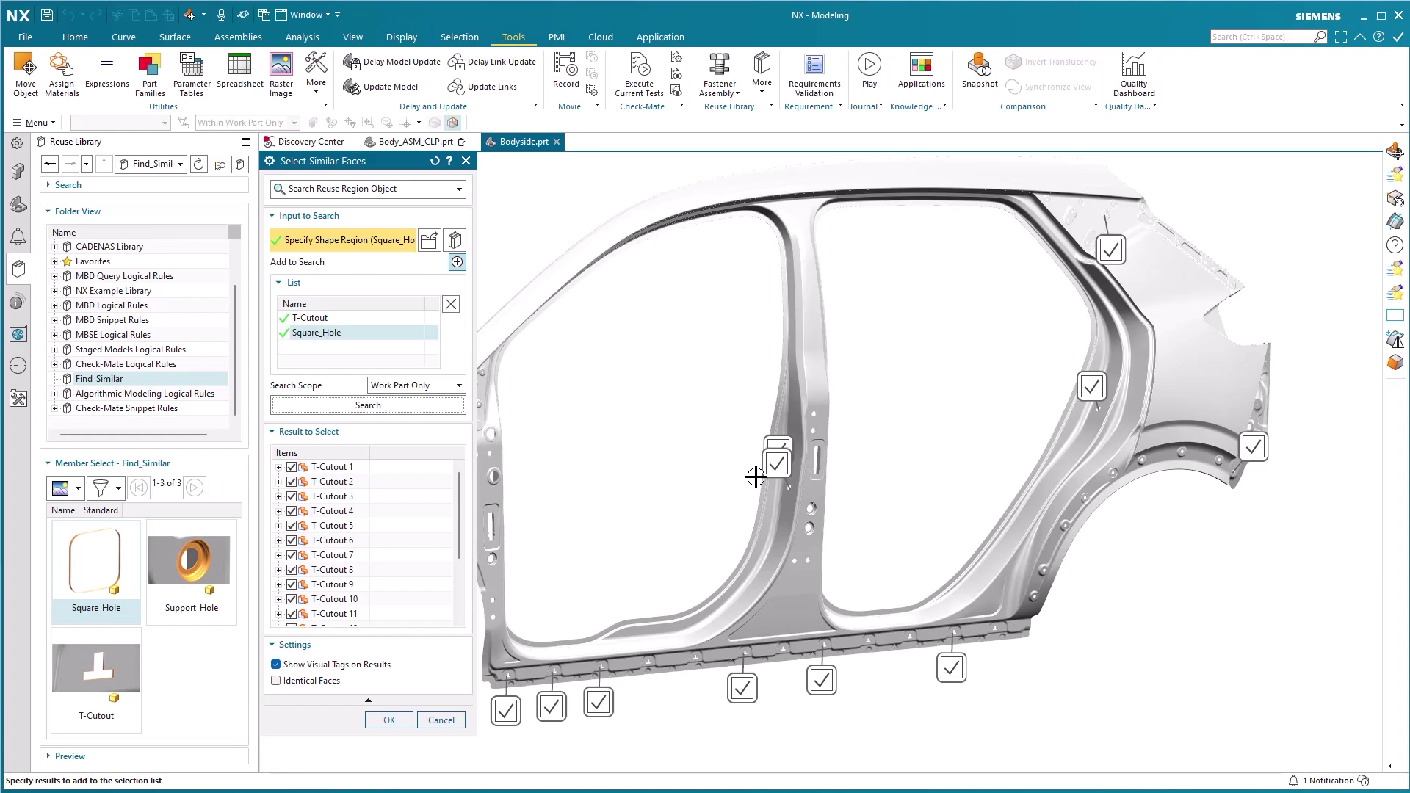
{"action": "scroll", "coordinate": [755, 478], "scroll_direction": "down", "scroll_amount": 2}
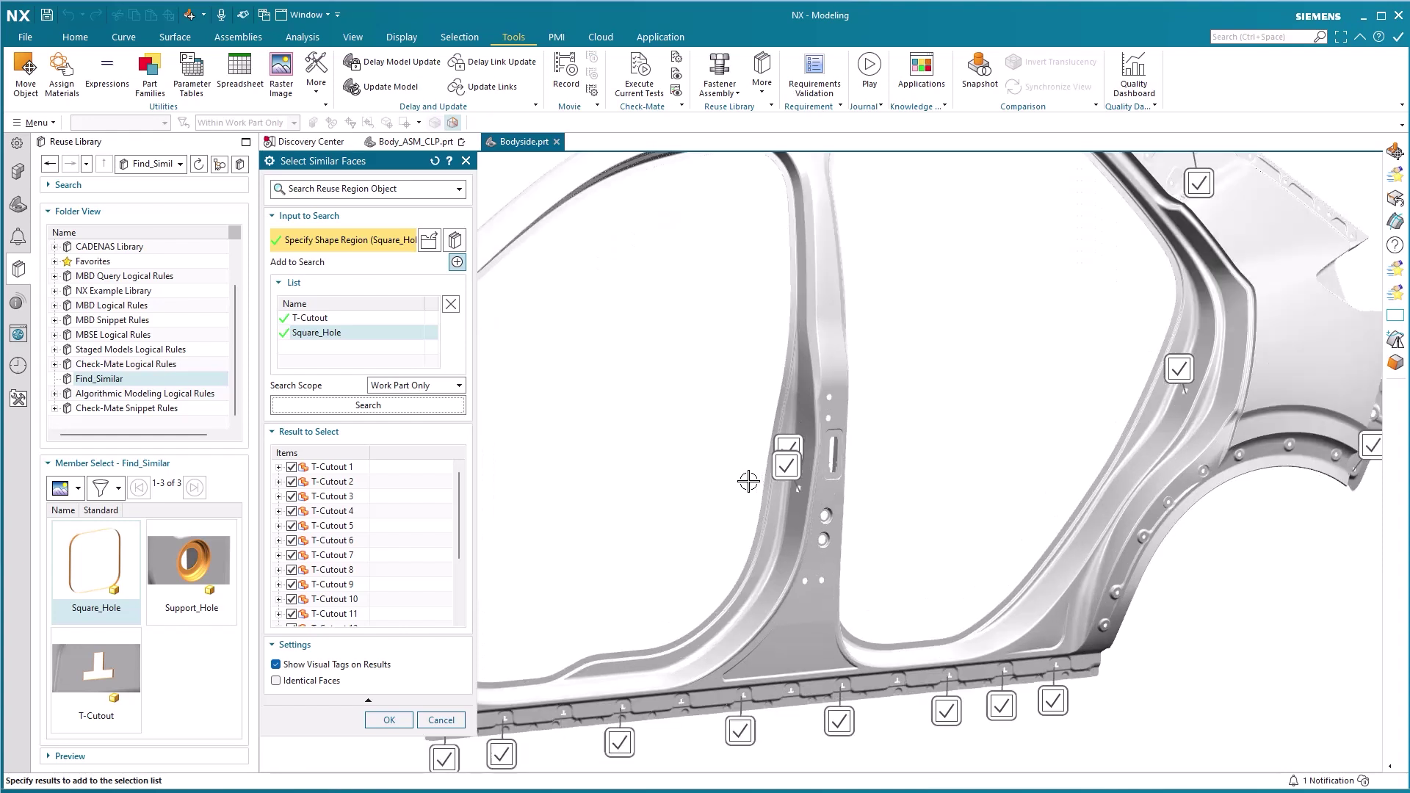
Step: Accept all found faces as the selection, inspect them across the bodyside, and clear the selection
{"action": "left_click", "coordinate": [389, 720]}
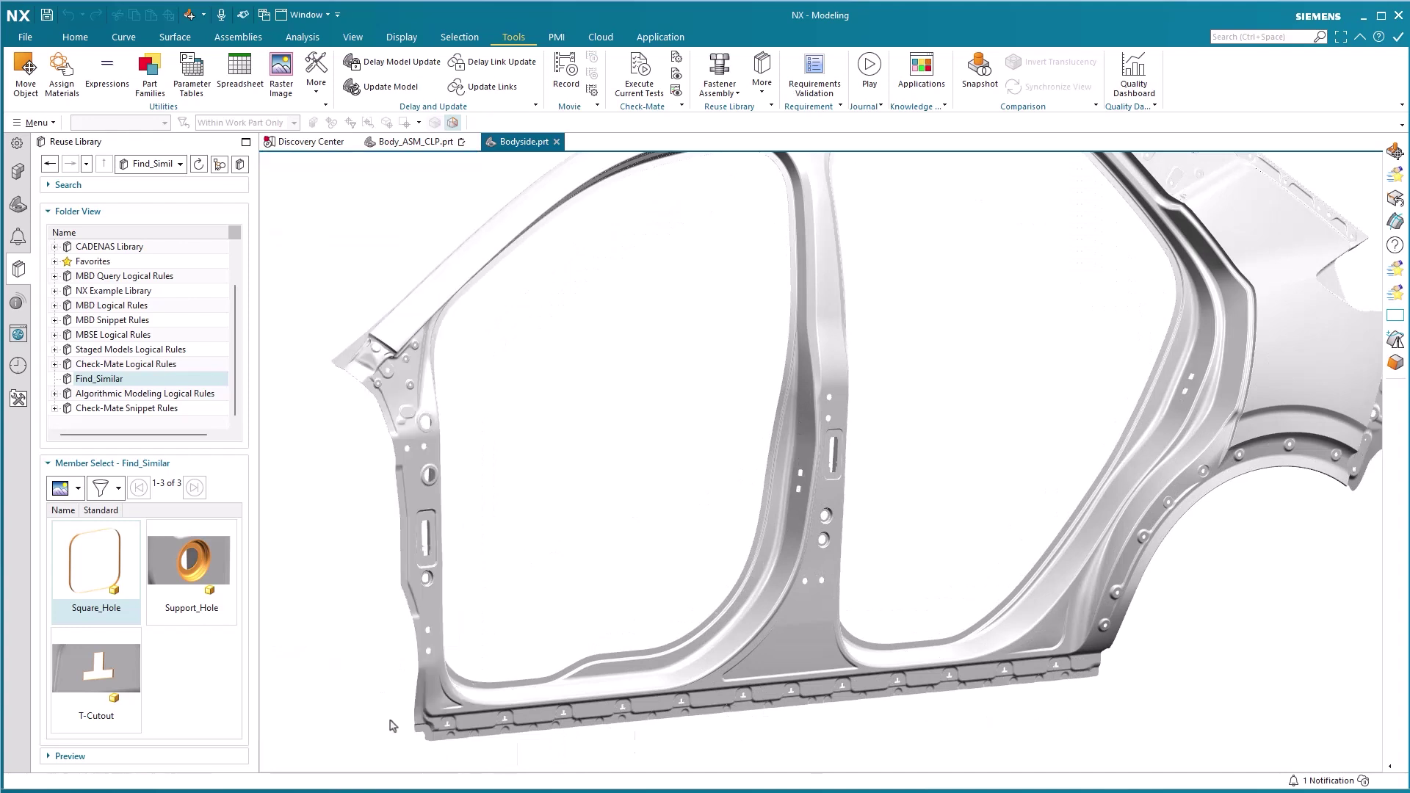
{"action": "scroll", "coordinate": [684, 664], "scroll_direction": "up", "scroll_amount": 1}
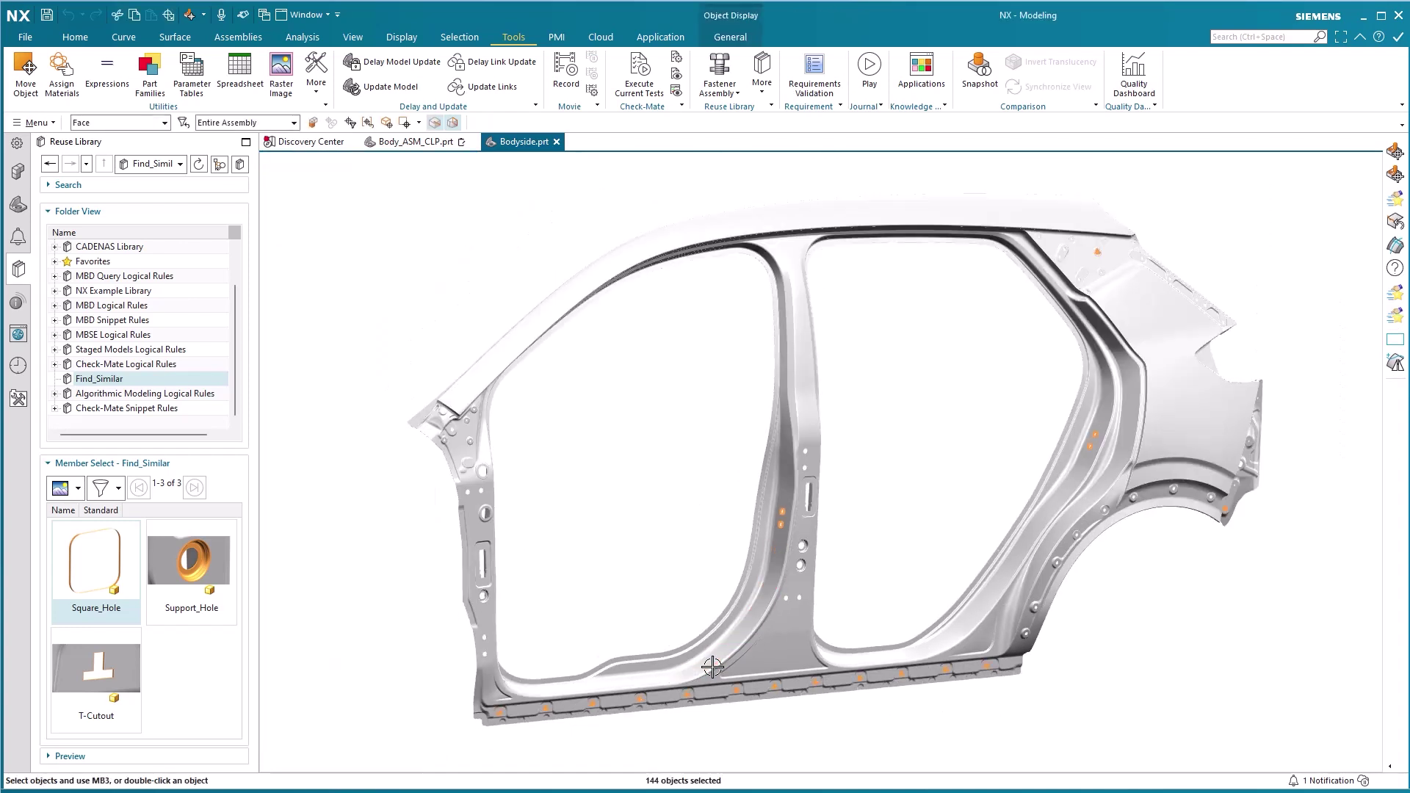
{"action": "key", "text": "Escape"}
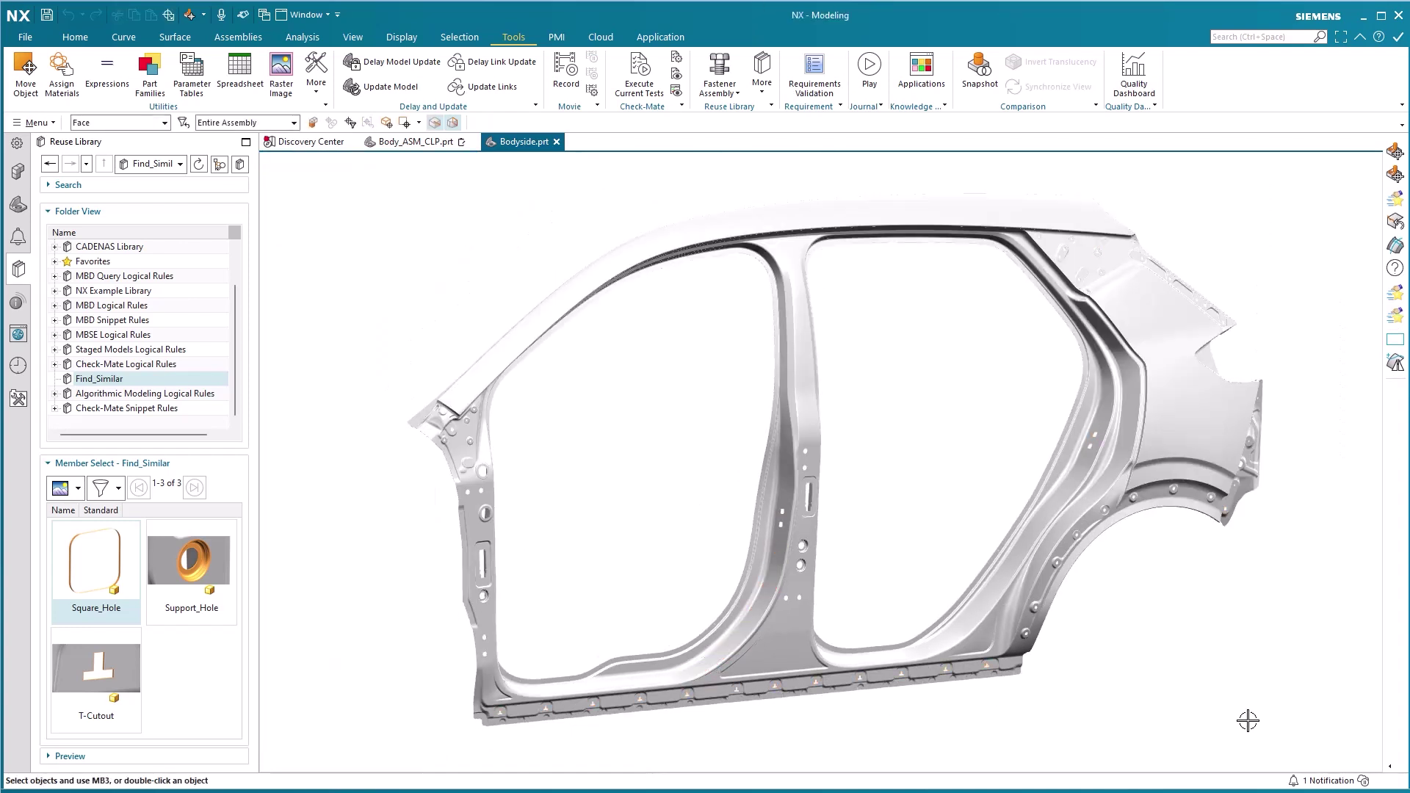